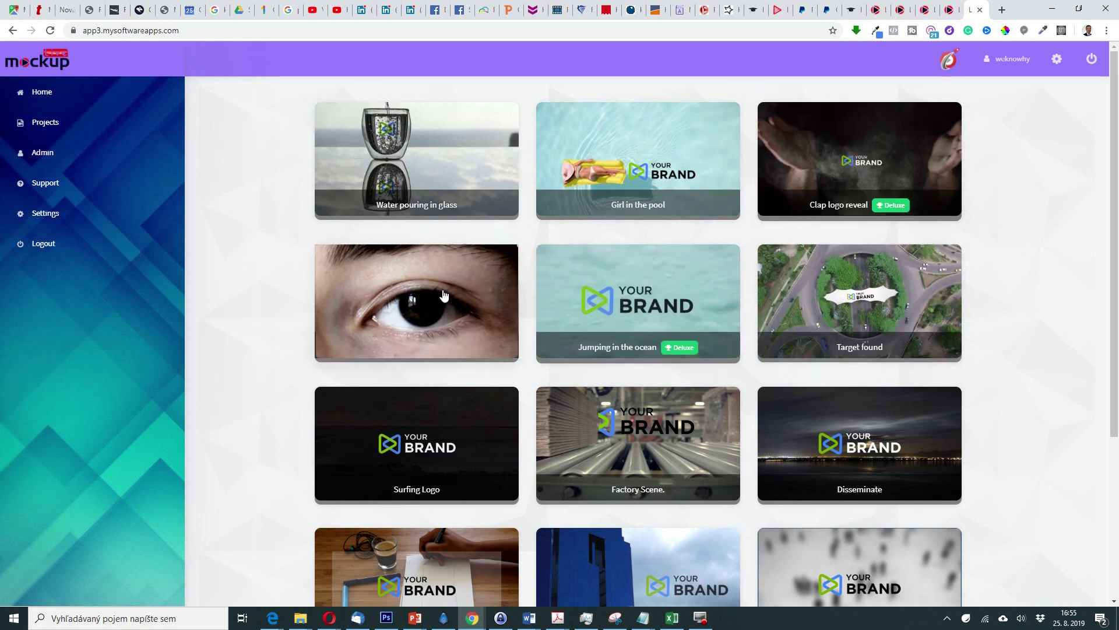
Preview the Girl in the pool template, then close the preview
scroll(880, 452, "down", 3)
scroll(881, 452, "down", 2)
scroll(880, 446, "up", 5)
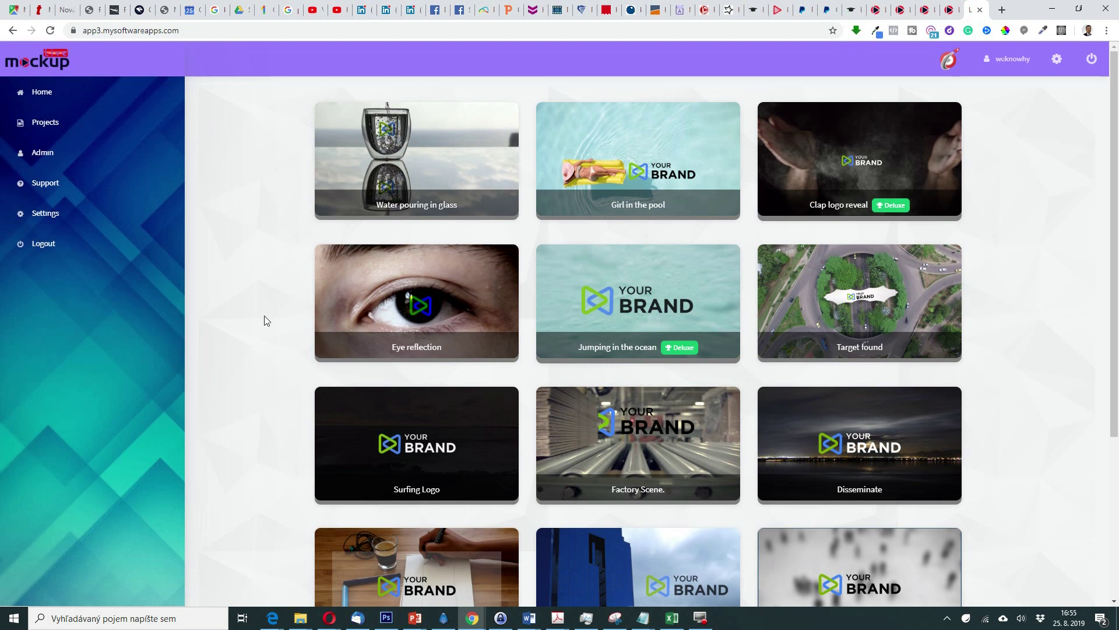
mouse_move(448, 152)
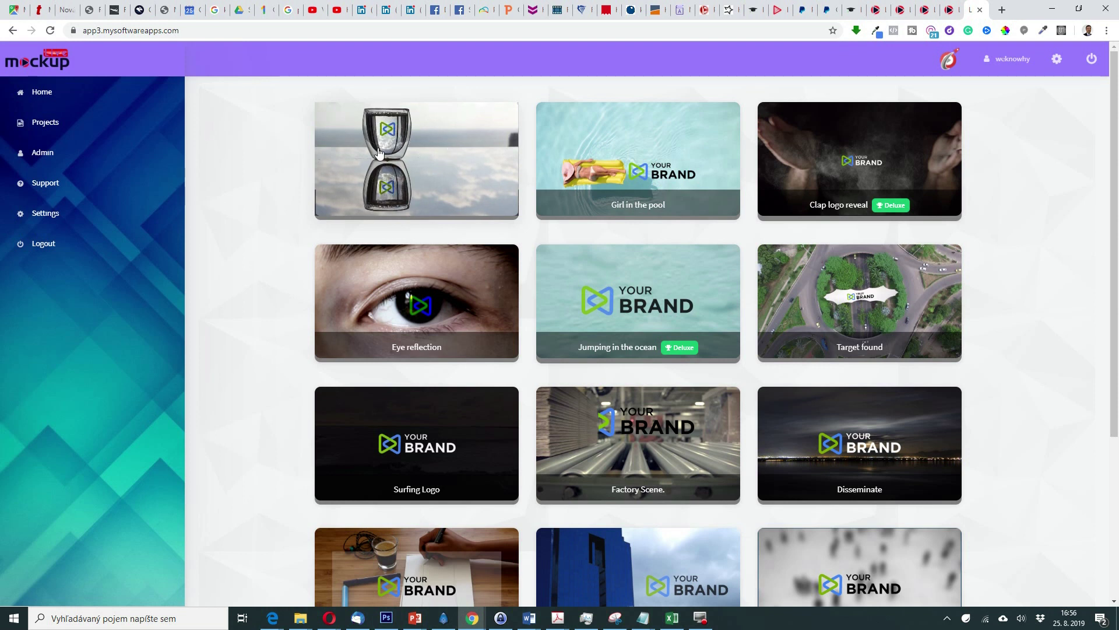
left_click(625, 164)
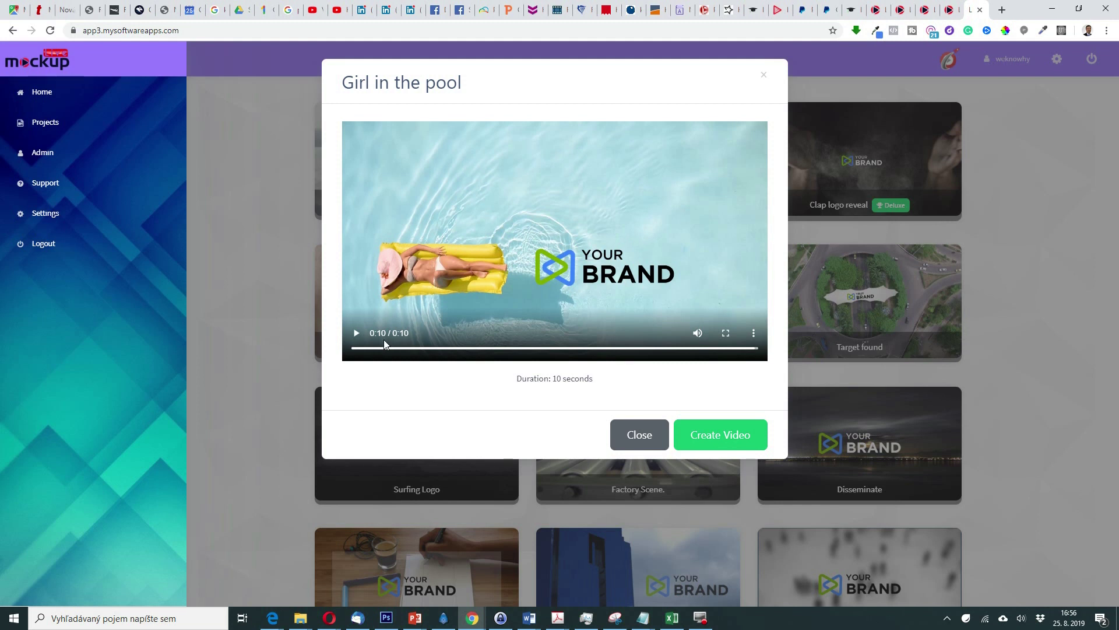
left_click(764, 75)
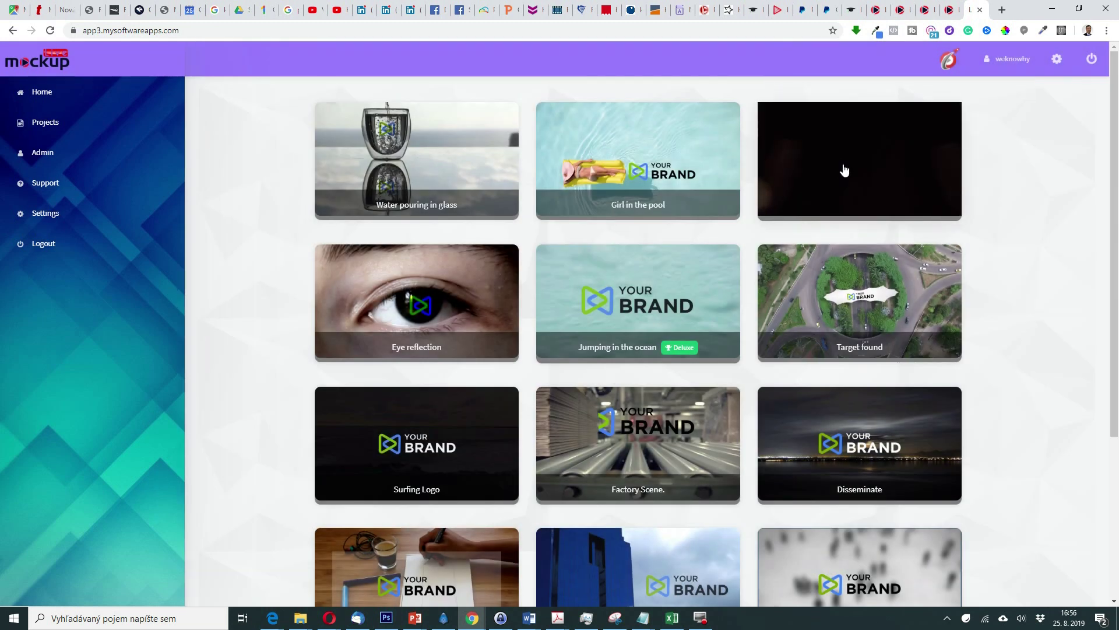
Preview the Clap logo reveal and Minimalist templates, closing each afterwards
left_click(843, 167)
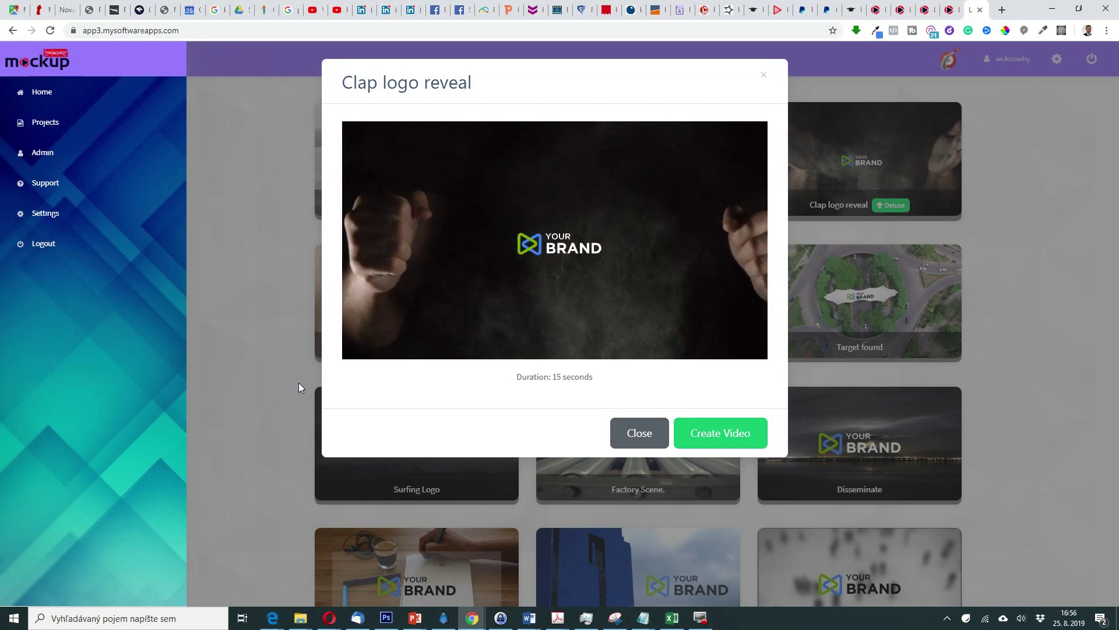
mouse_move(580, 225)
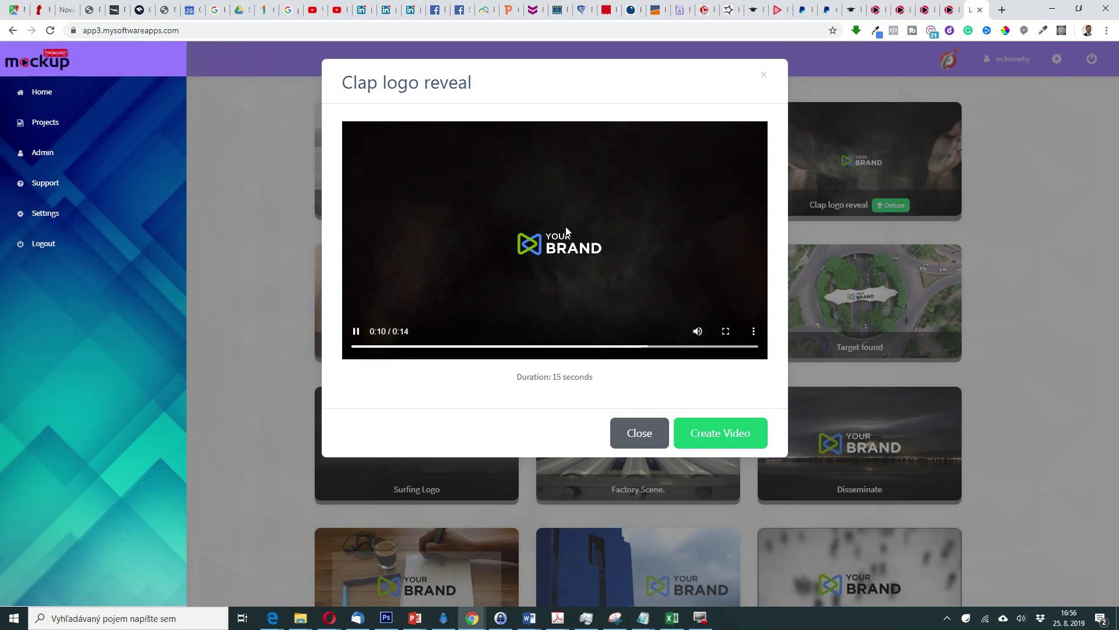
left_click(764, 76)
scroll(901, 286, "down", 3)
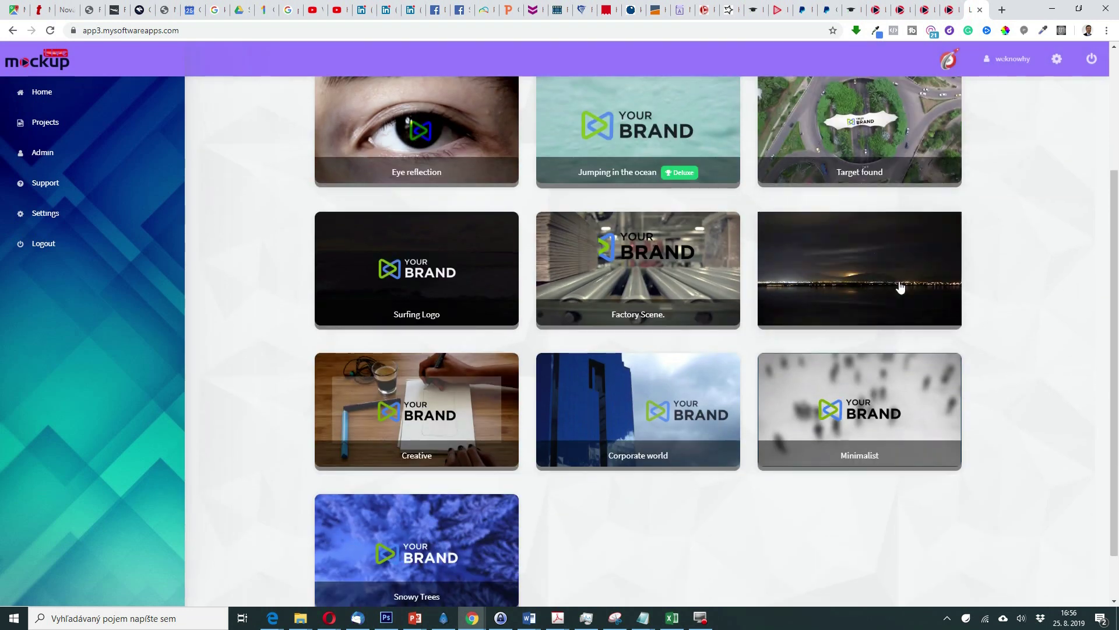
scroll(892, 303, "down", 1)
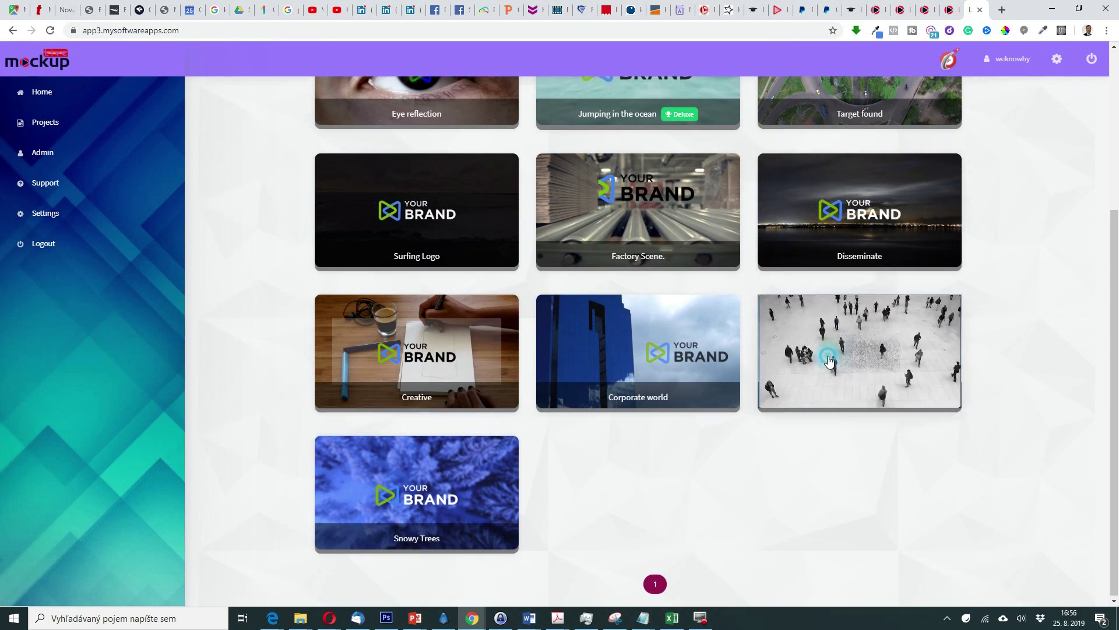
left_click(898, 343)
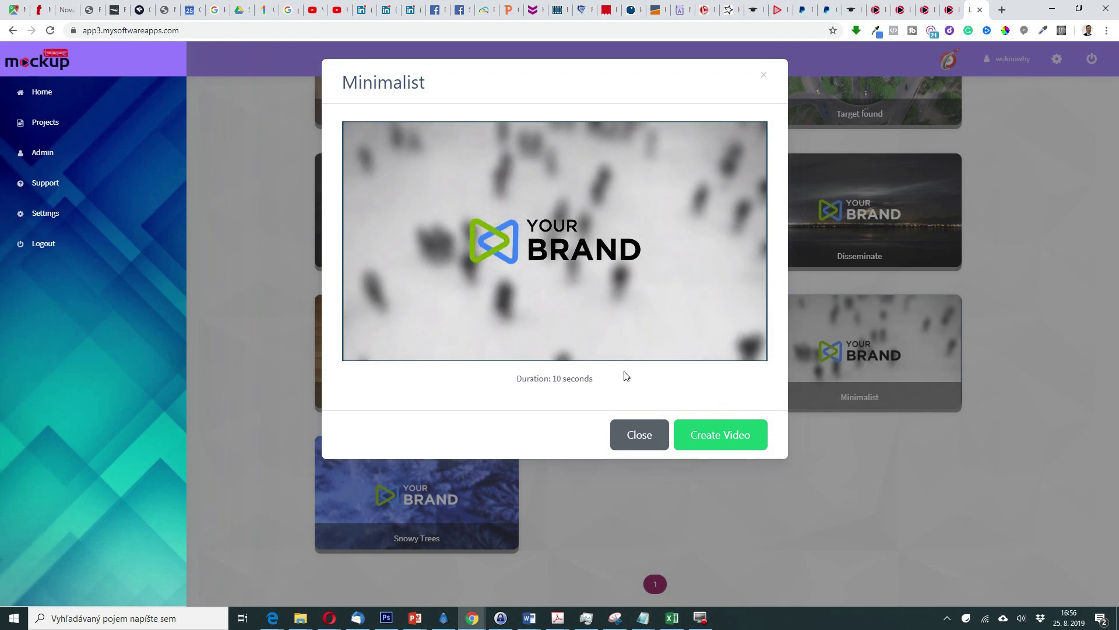
left_click(761, 74)
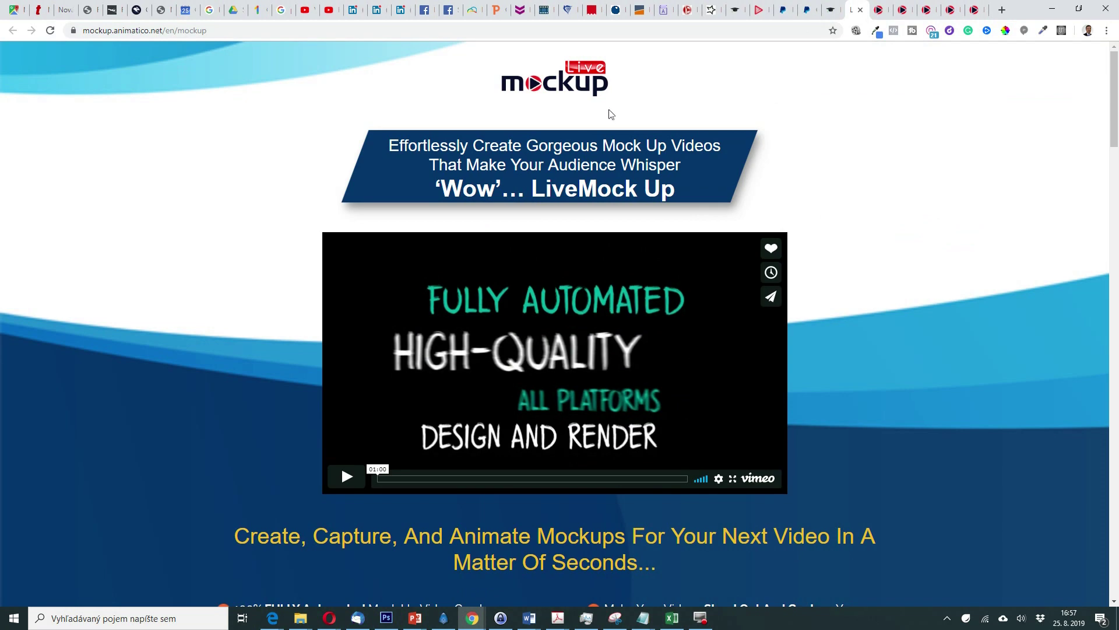
Scroll through the sales page and switch back to the app3.mysoftwareapps.com tab
scroll(610, 115, "down", 20)
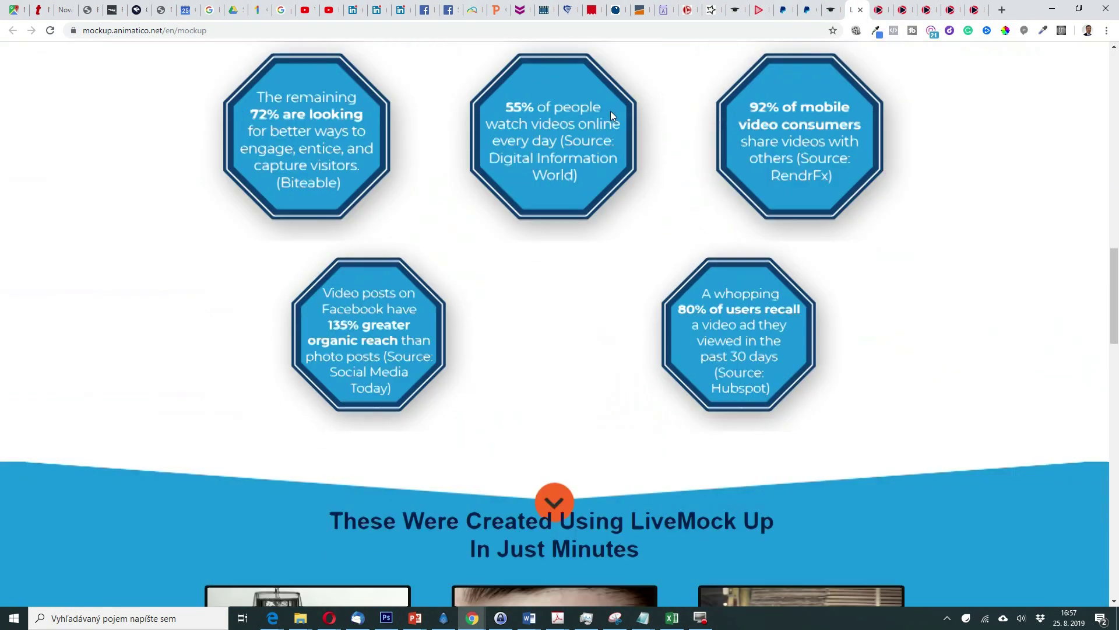
scroll(611, 114, "down", 9)
scroll(611, 114, "up", 8)
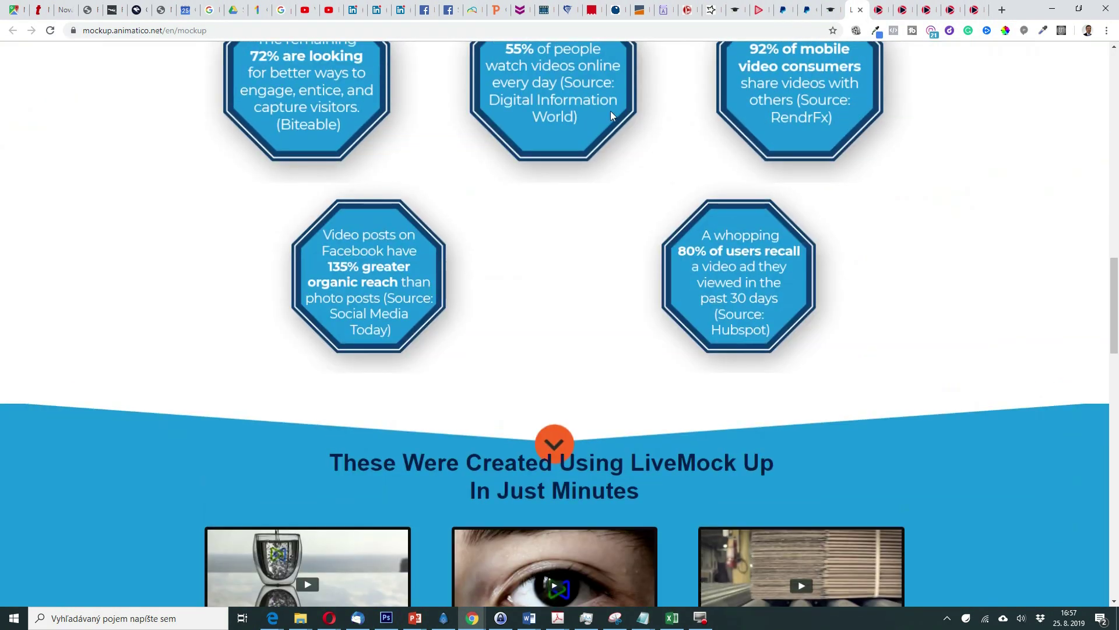
scroll(611, 115, "up", 3)
left_click(977, 12)
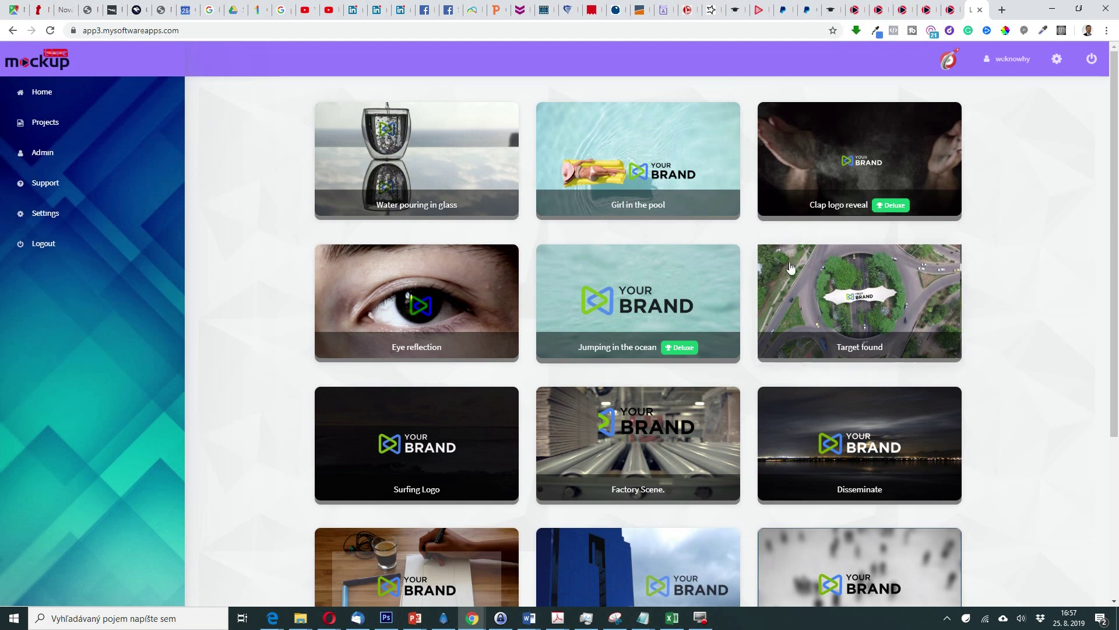
Create a Water pouring in glass video with X-LogoPNG.png in its image slot
left_click(389, 155)
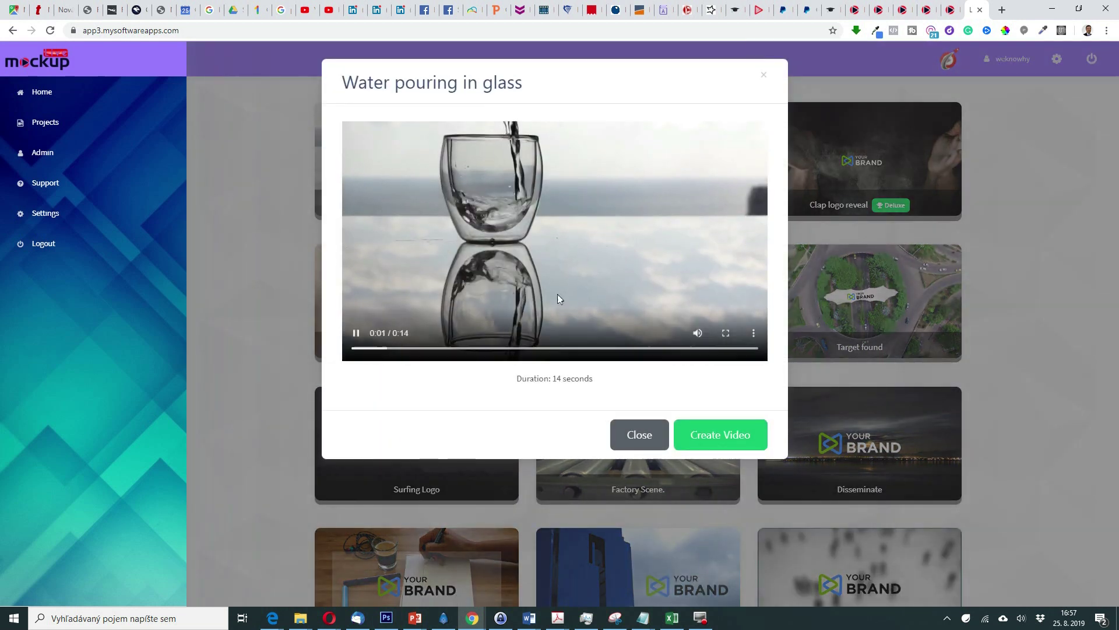
left_click(738, 435)
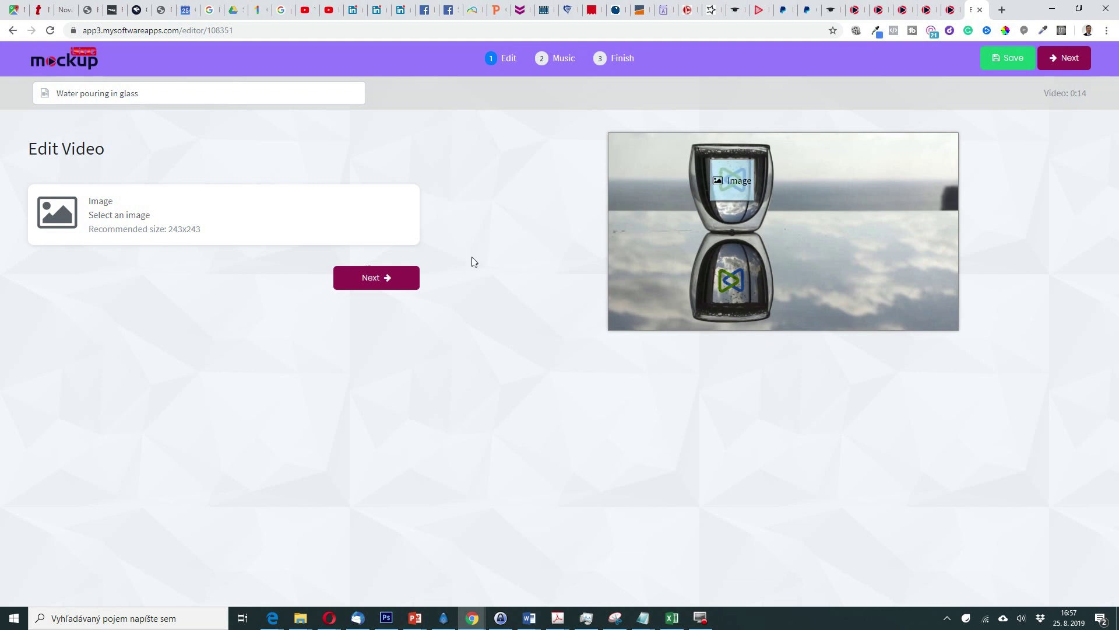
left_click(55, 217)
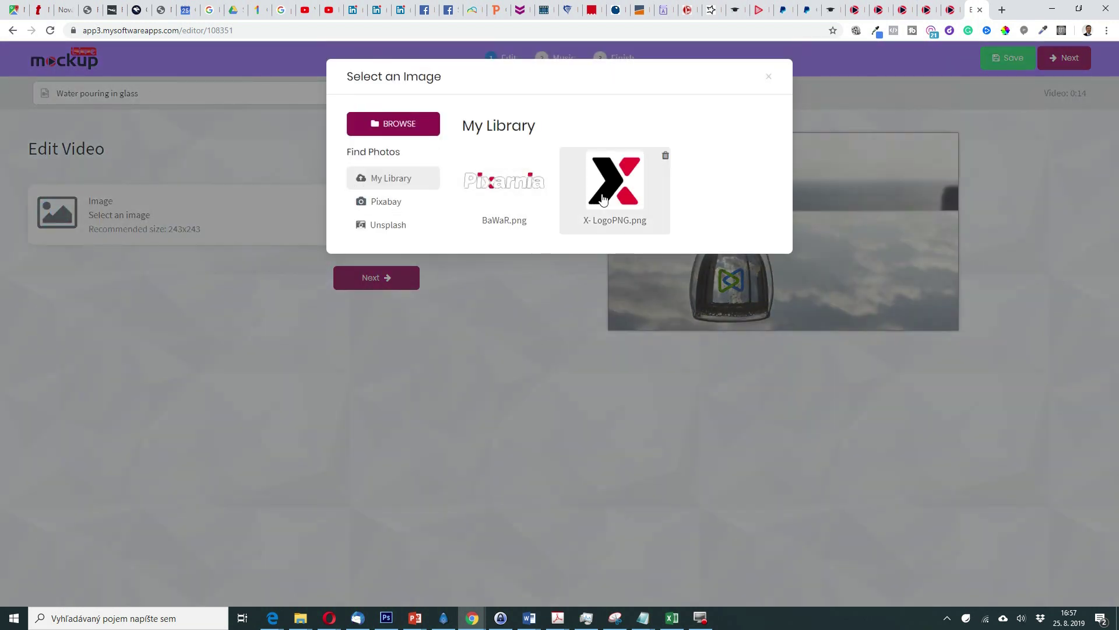
left_click(602, 197)
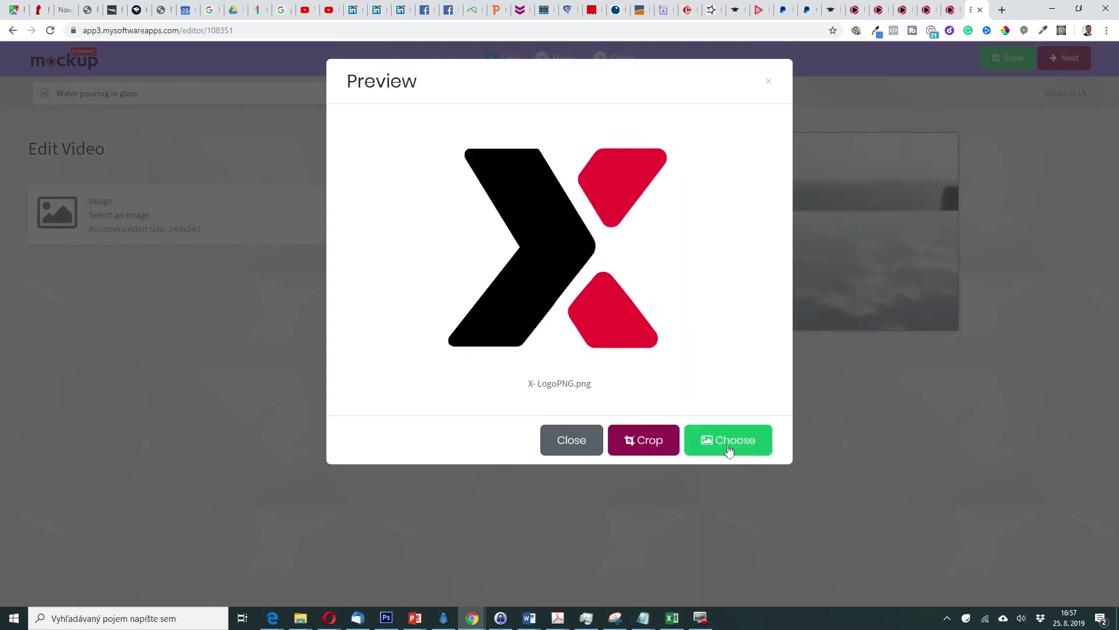
left_click(732, 445)
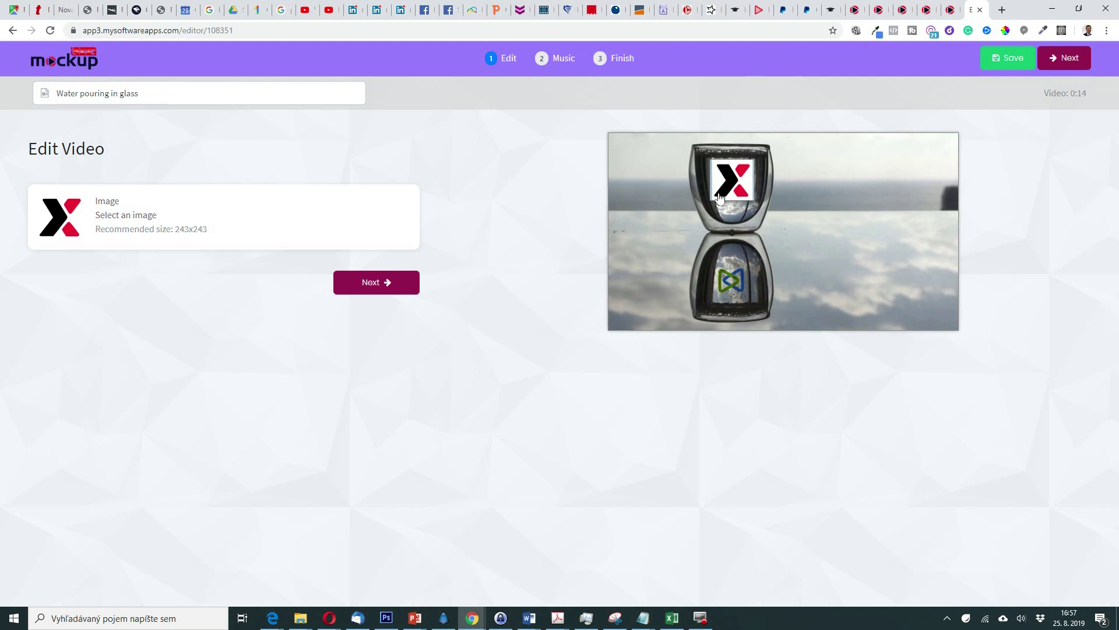
Advance the Water pouring in glass project through Music to Finish, then return to the gallery
left_click(376, 291)
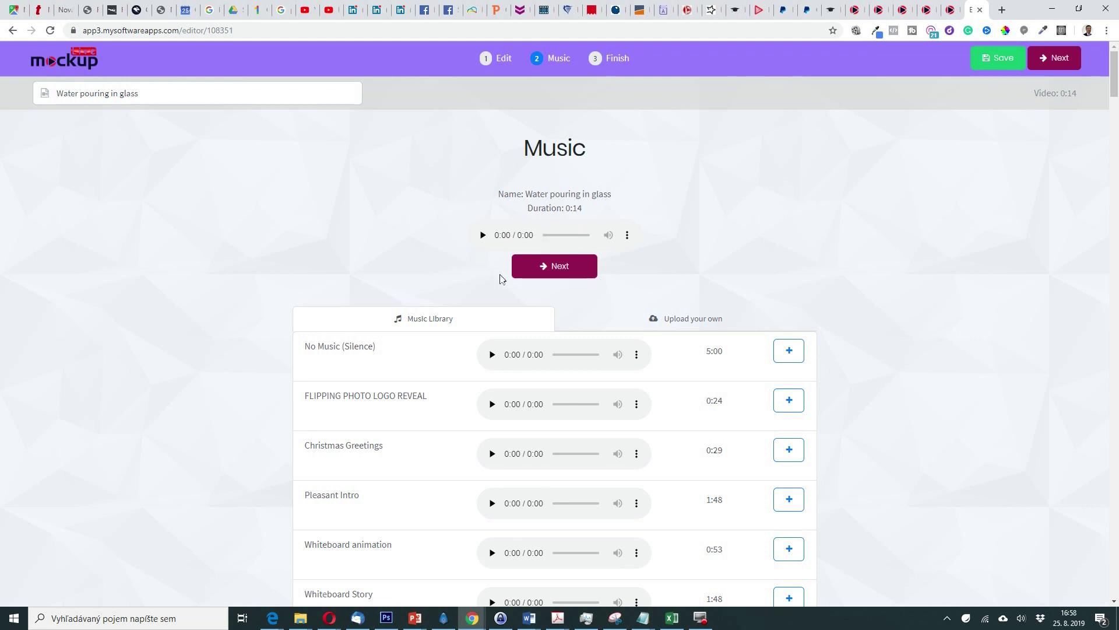
scroll(676, 309, "down", 8)
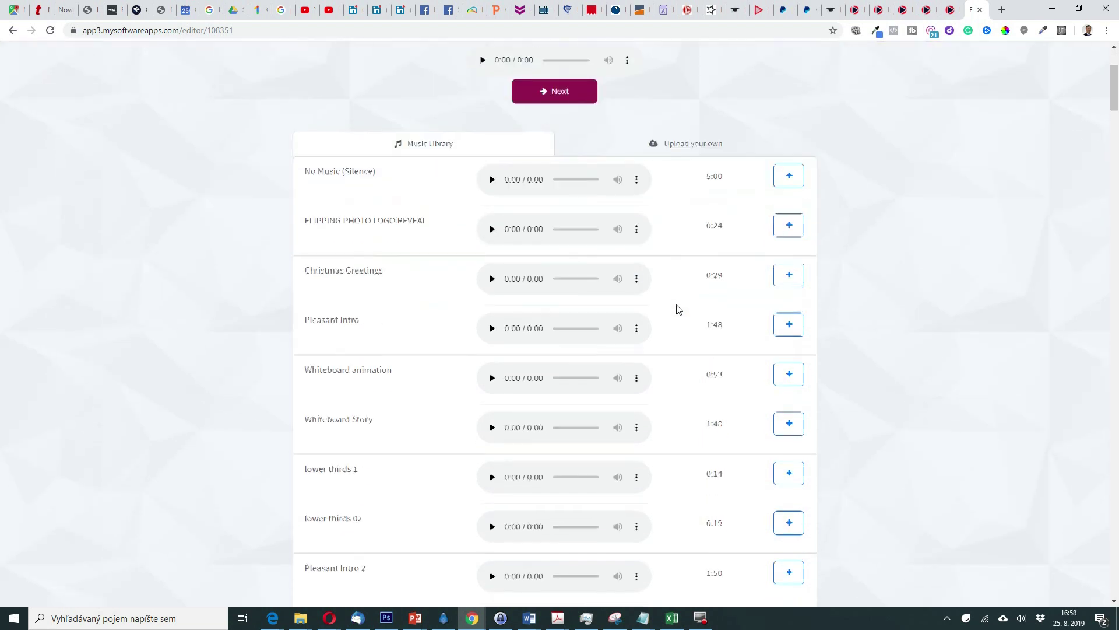
scroll(677, 309, "up", 8)
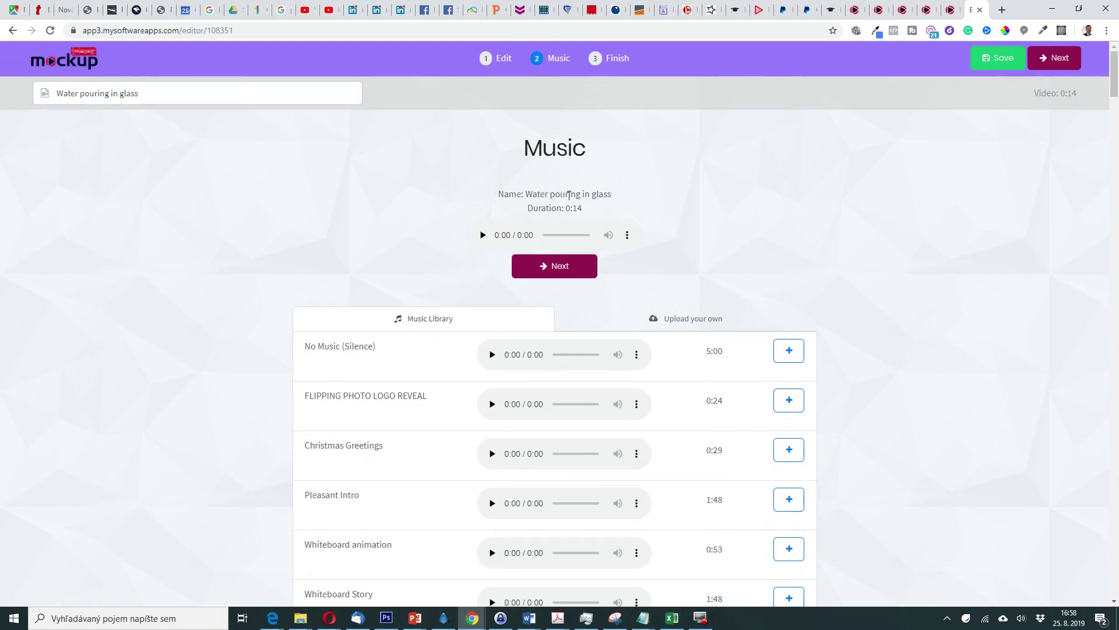
left_click(566, 272)
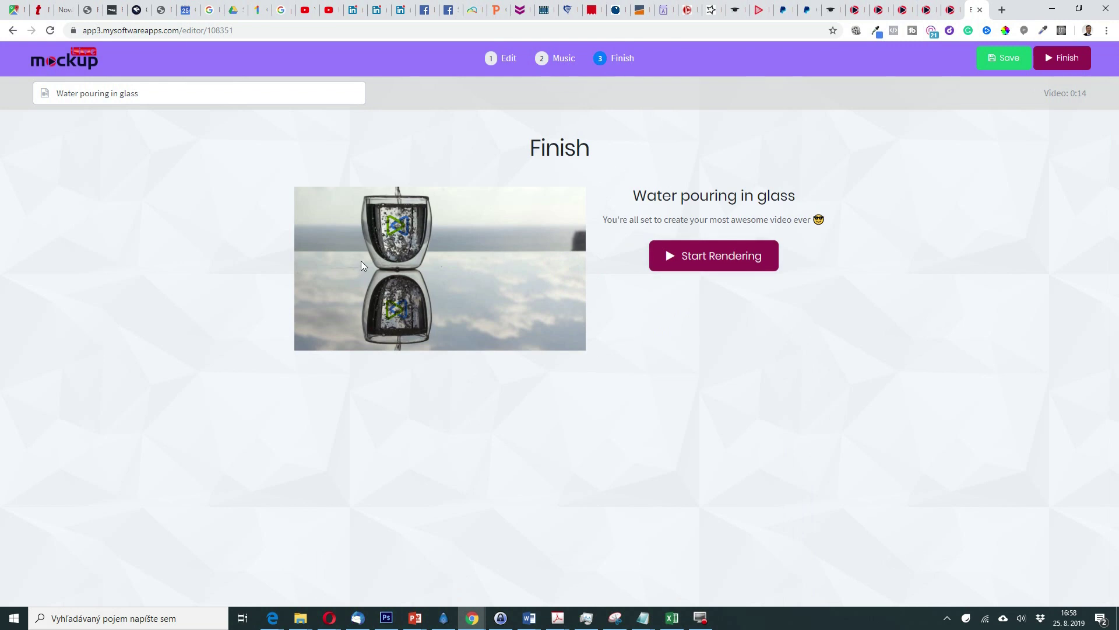
left_click(13, 30)
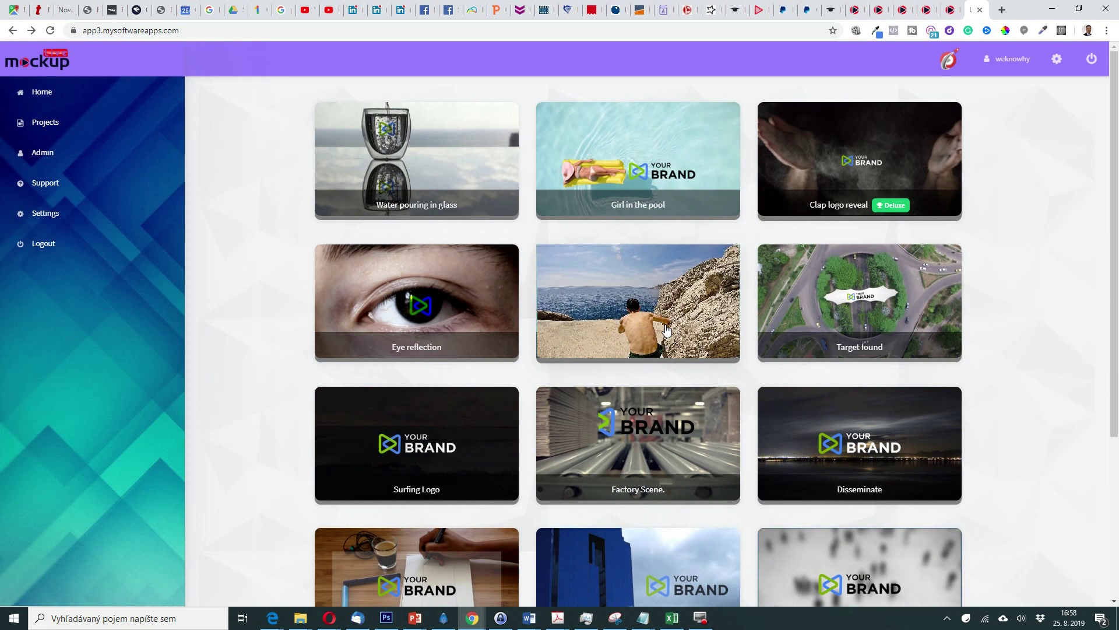
Create an Eye reflection video with X-LogoPNG.png in its Logo Image slot
scroll(666, 324, "down", 1)
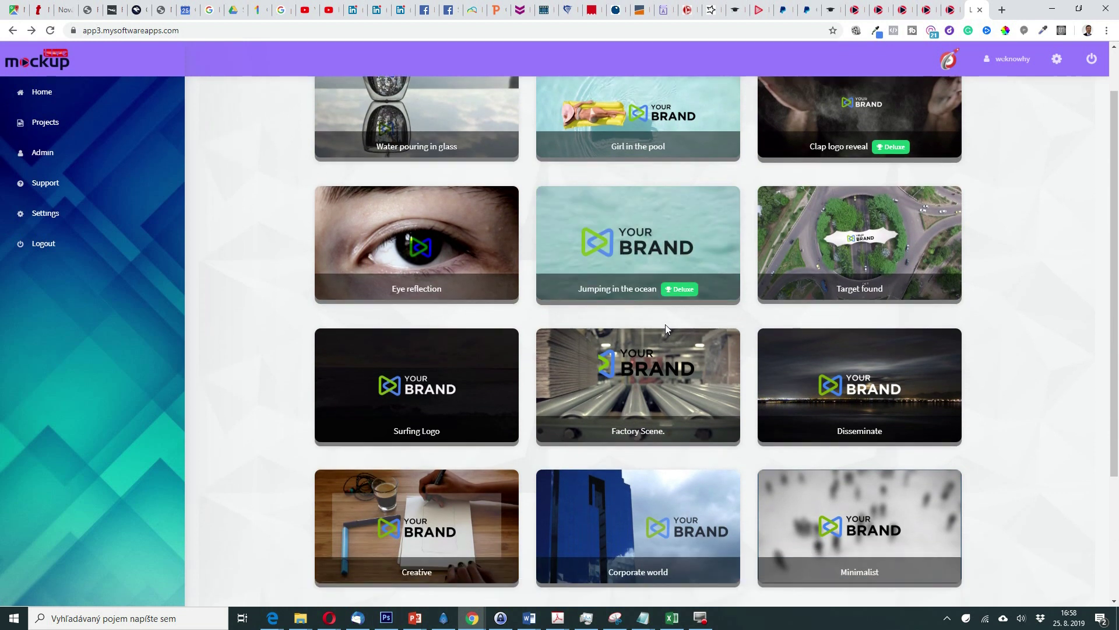
scroll(583, 317, "up", 1)
left_click(444, 303)
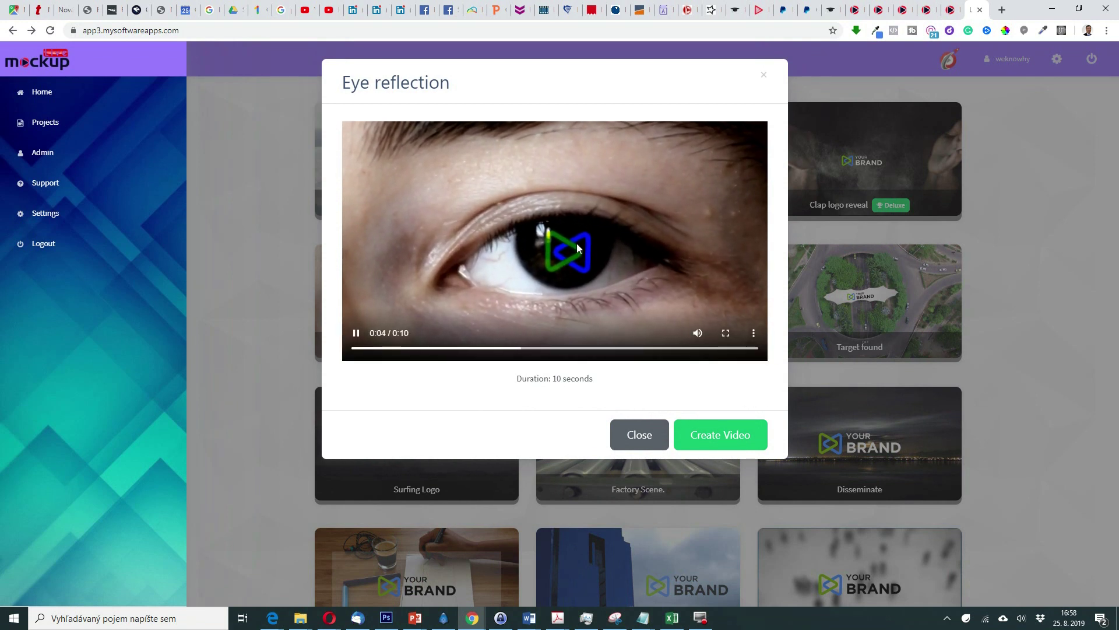
left_click(721, 434)
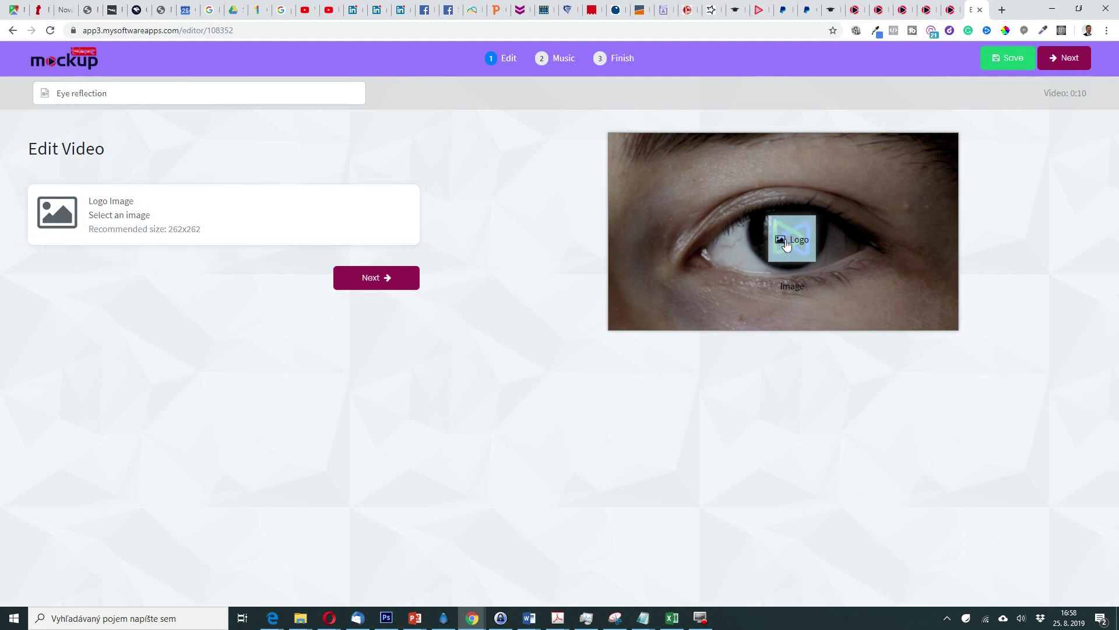
left_click(69, 216)
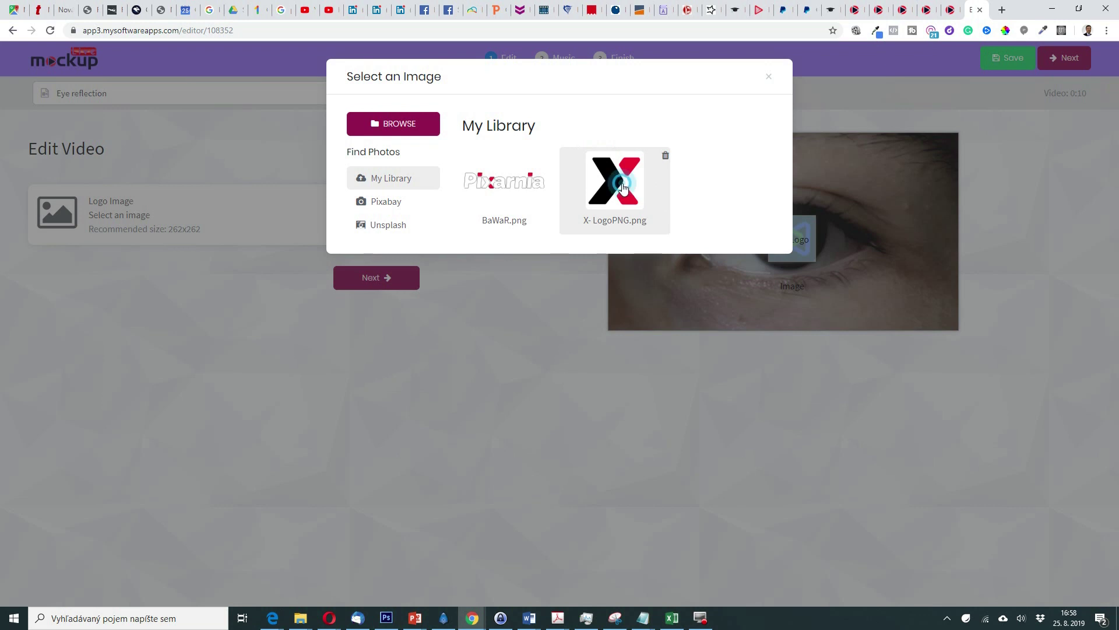
left_click(622, 187)
left_click(727, 443)
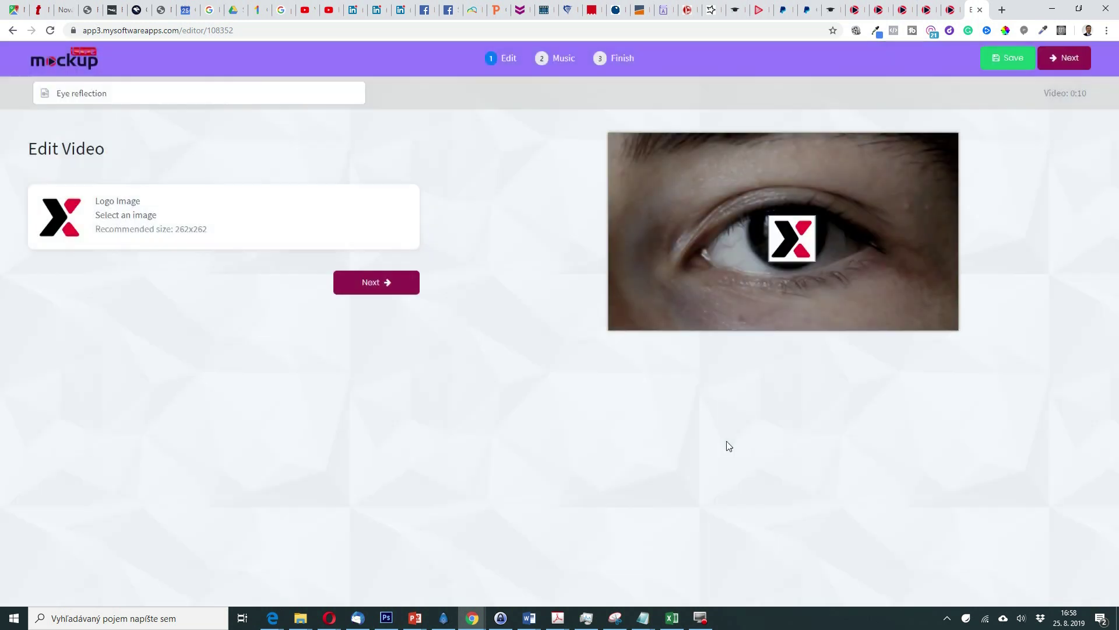
Advance the Eye reflection video through Music to Finish and start rendering
left_click(378, 282)
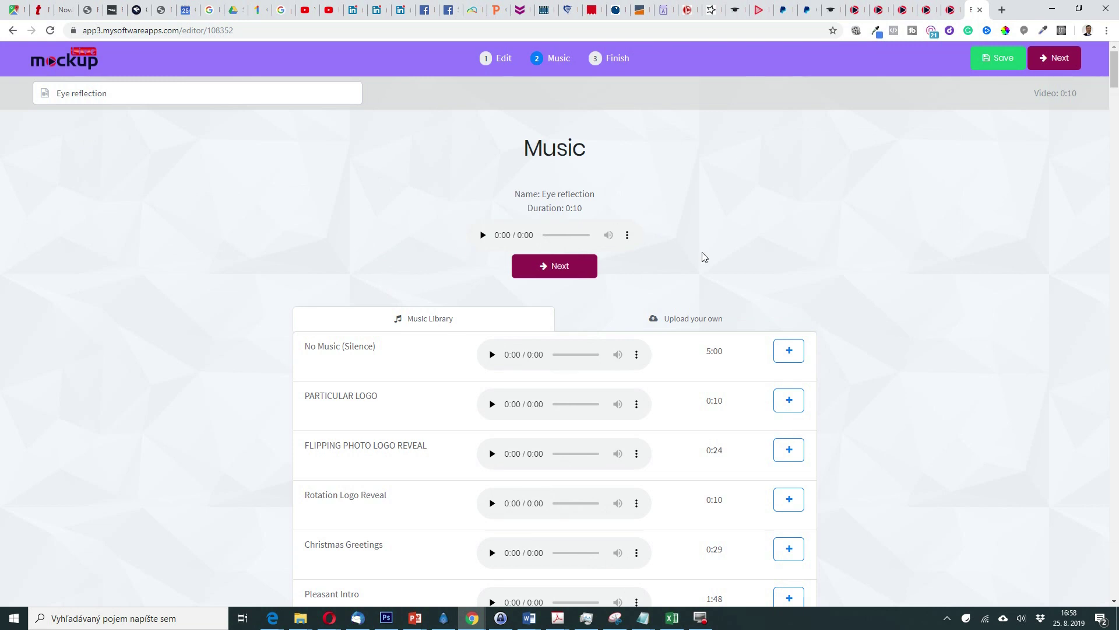
scroll(702, 254, "down", 1)
left_click(576, 211)
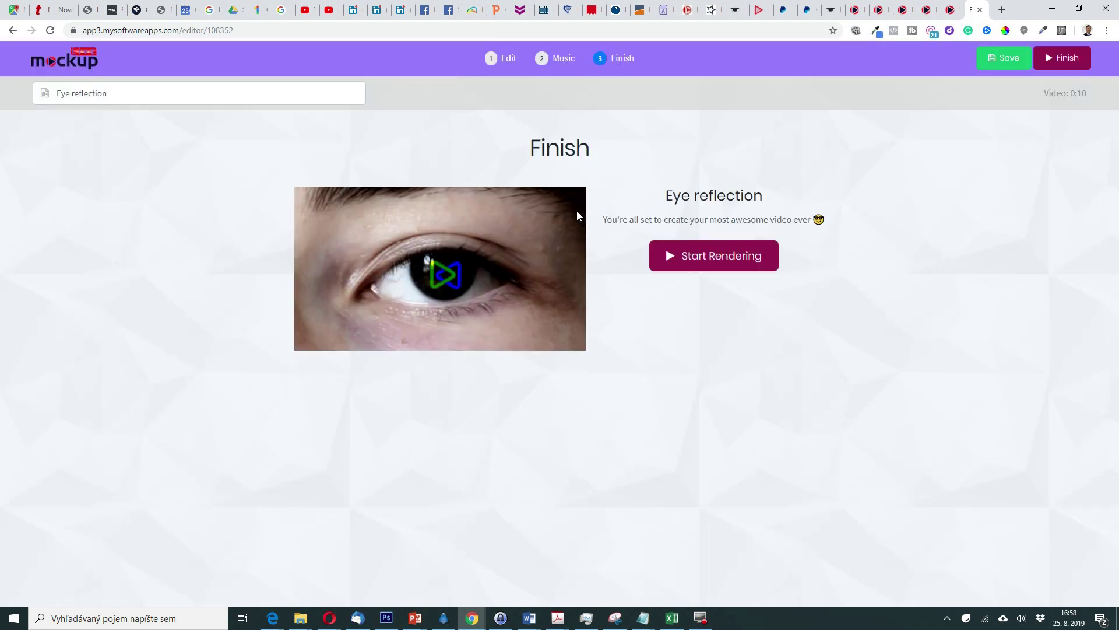
left_click(716, 262)
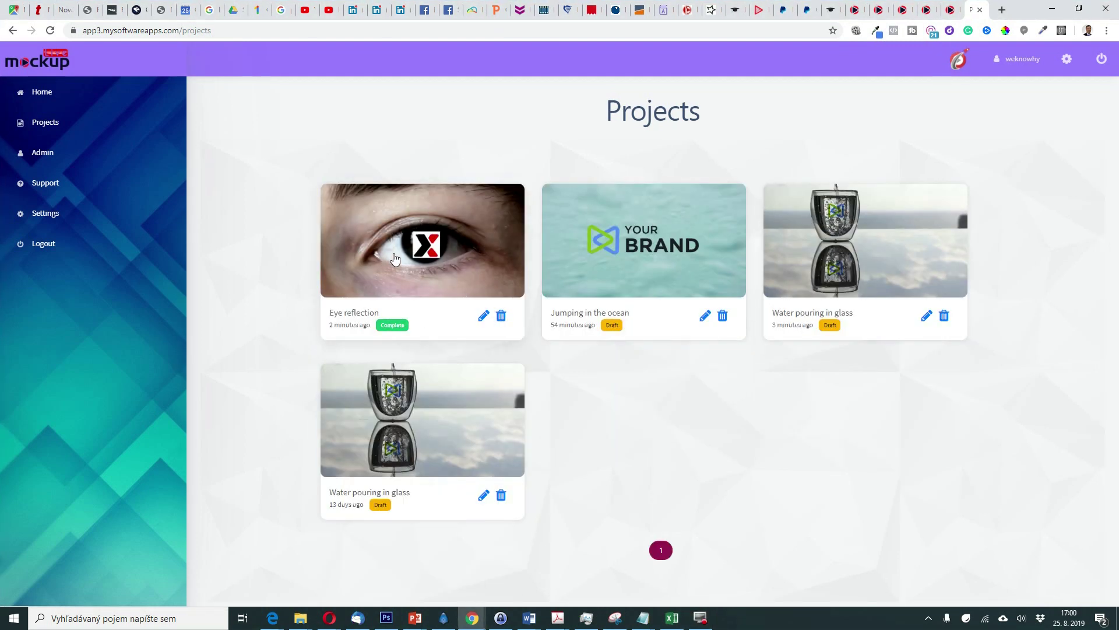
Play the finished Eye reflection video, close it, and return Home
left_click(395, 259)
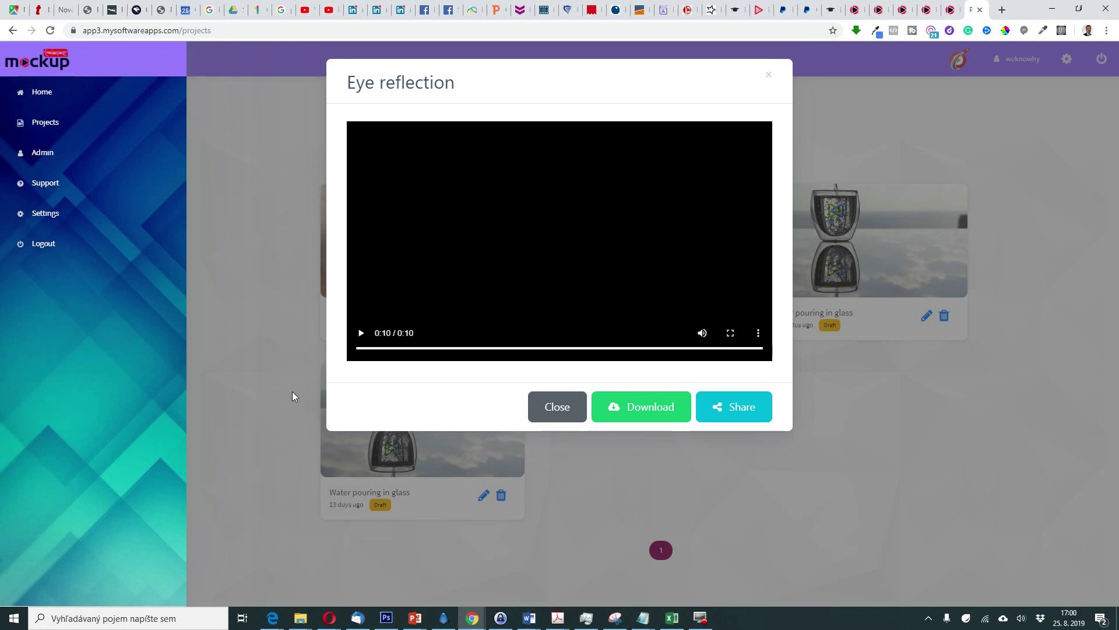
left_click(769, 78)
left_click(46, 95)
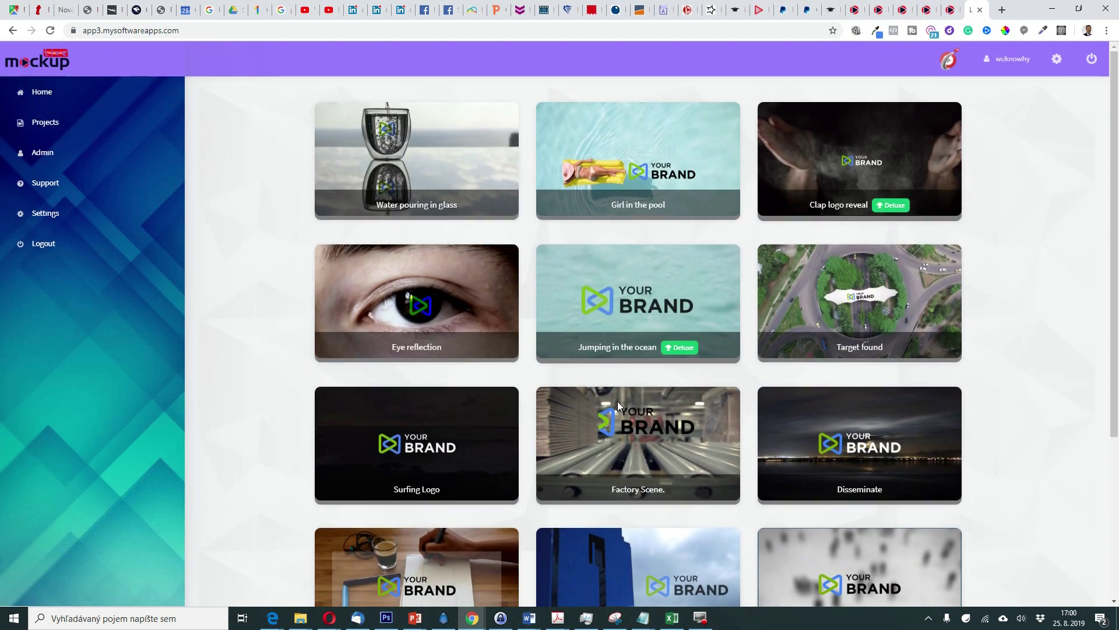
Create a Girl in the pool video with the Pixarnia logo BaWaR.png in its image slot
mouse_move(647, 178)
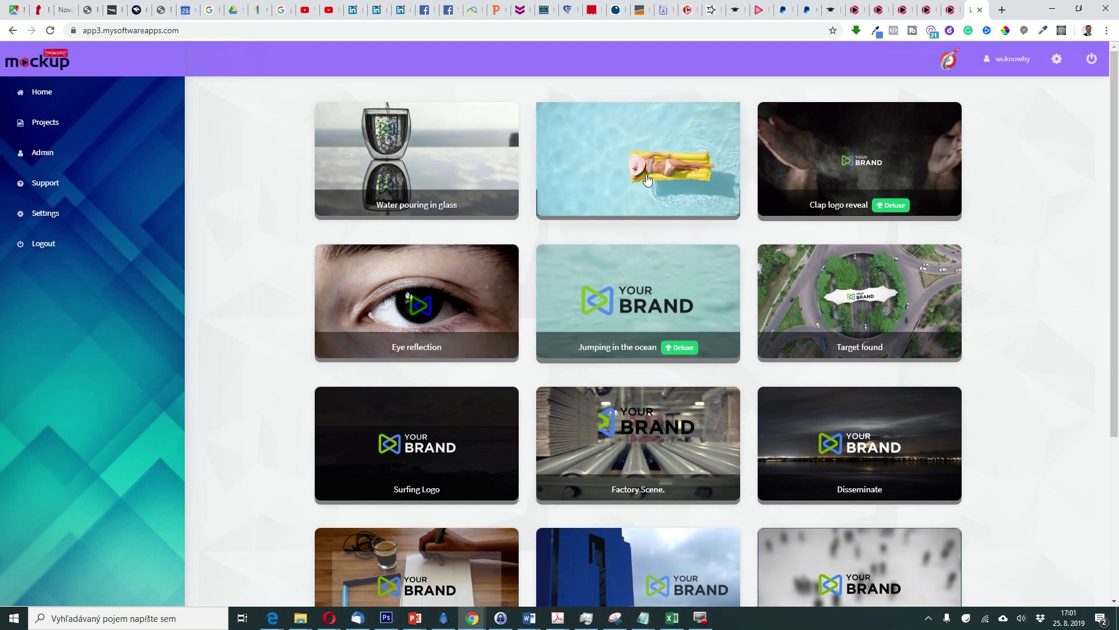
left_click(653, 169)
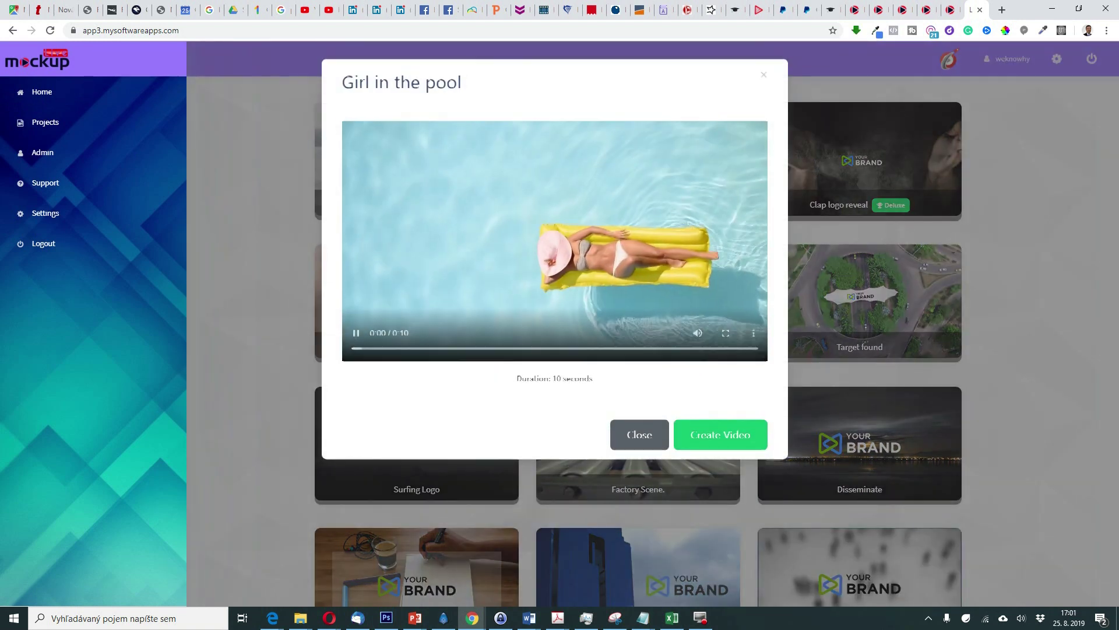
left_click(725, 436)
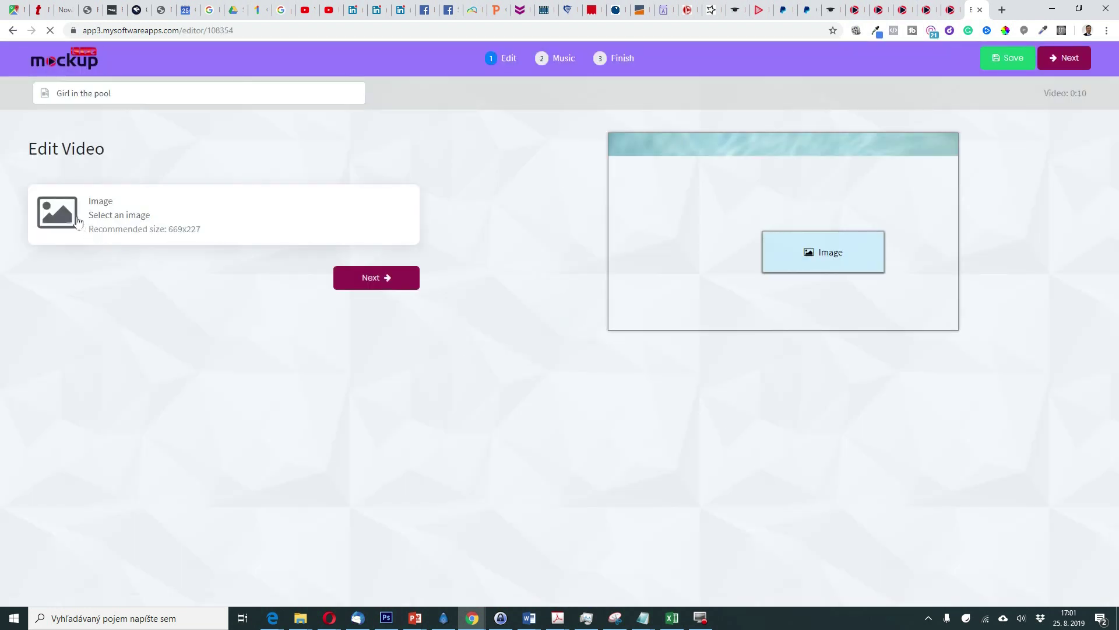
left_click(69, 214)
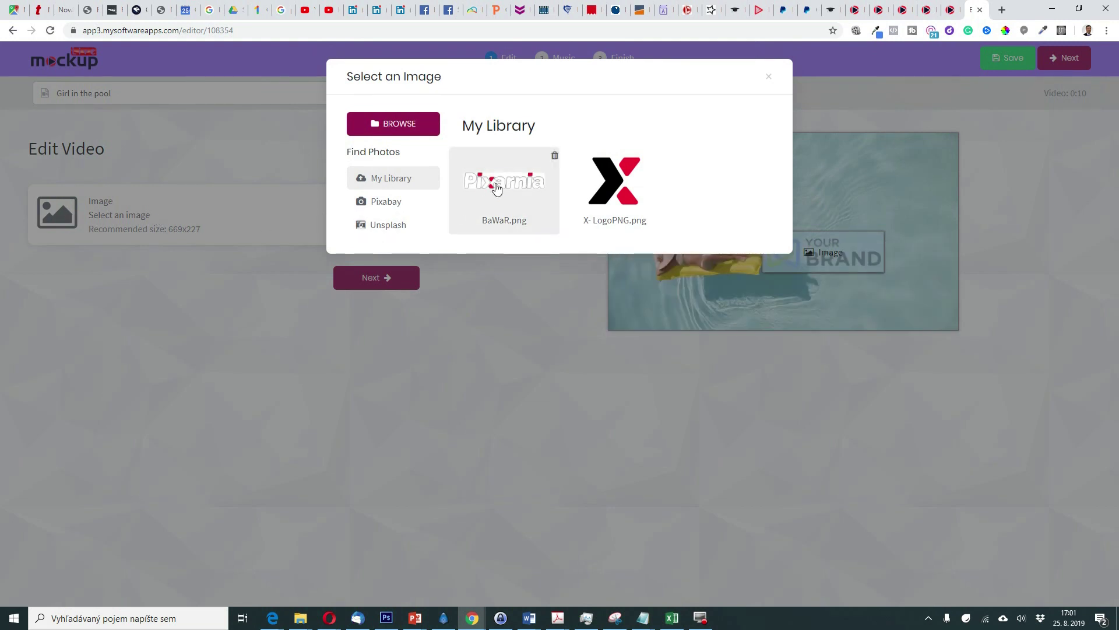
left_click(496, 185)
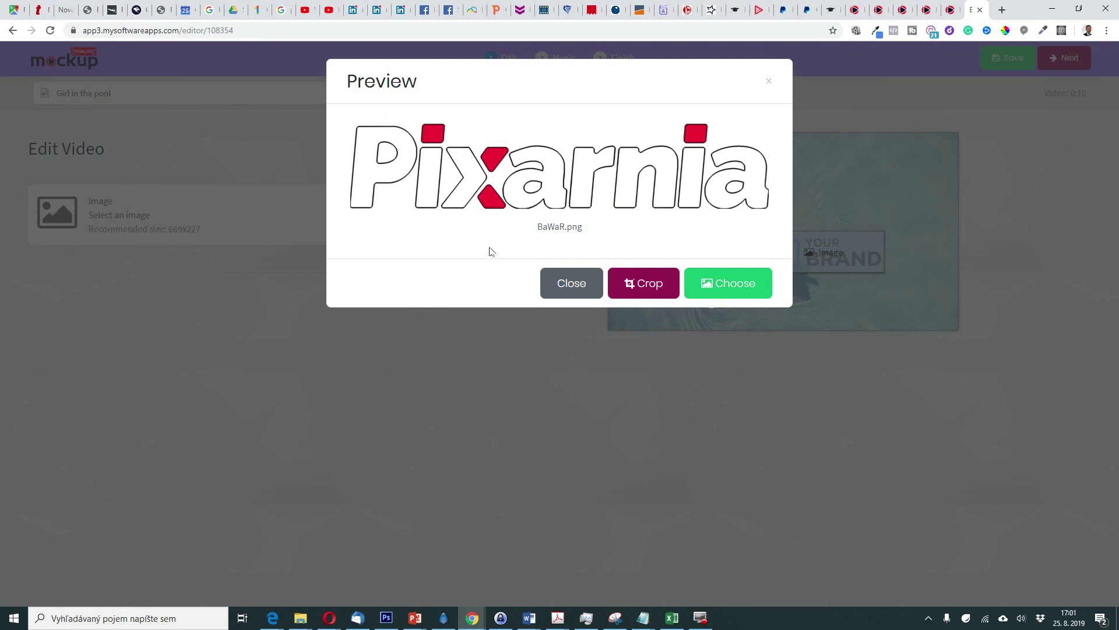
left_click(734, 282)
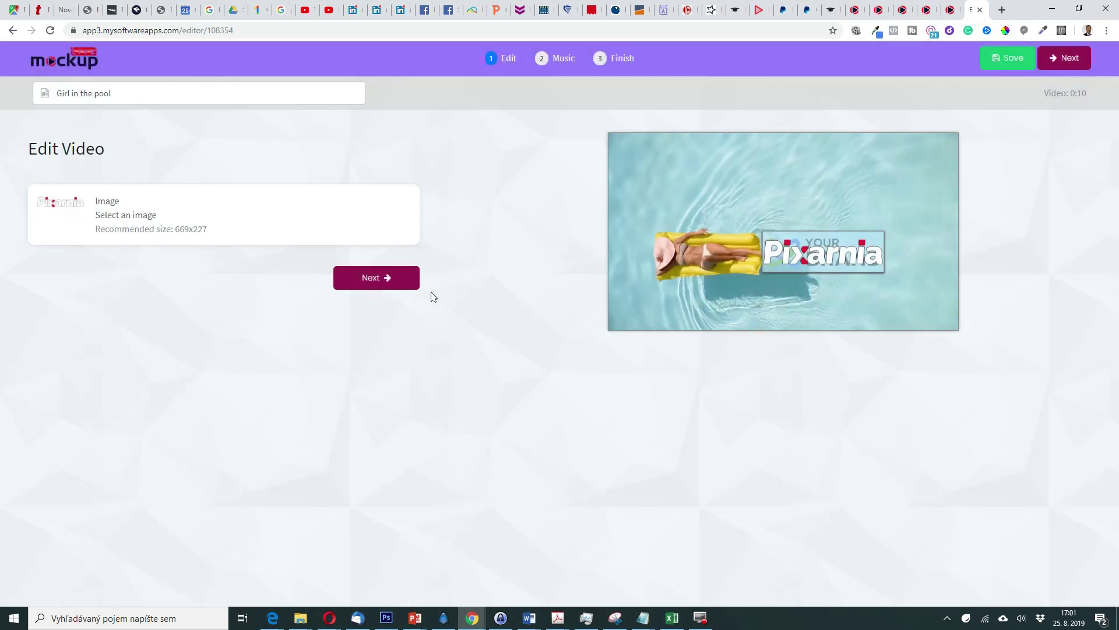
left_click(407, 279)
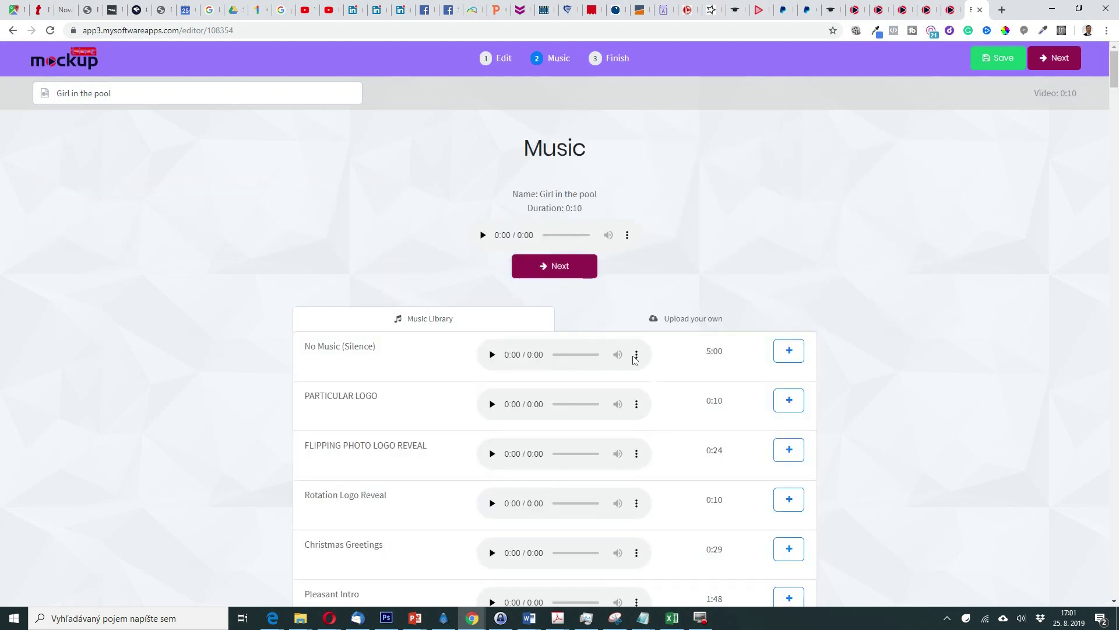
scroll(651, 377, "down", 20)
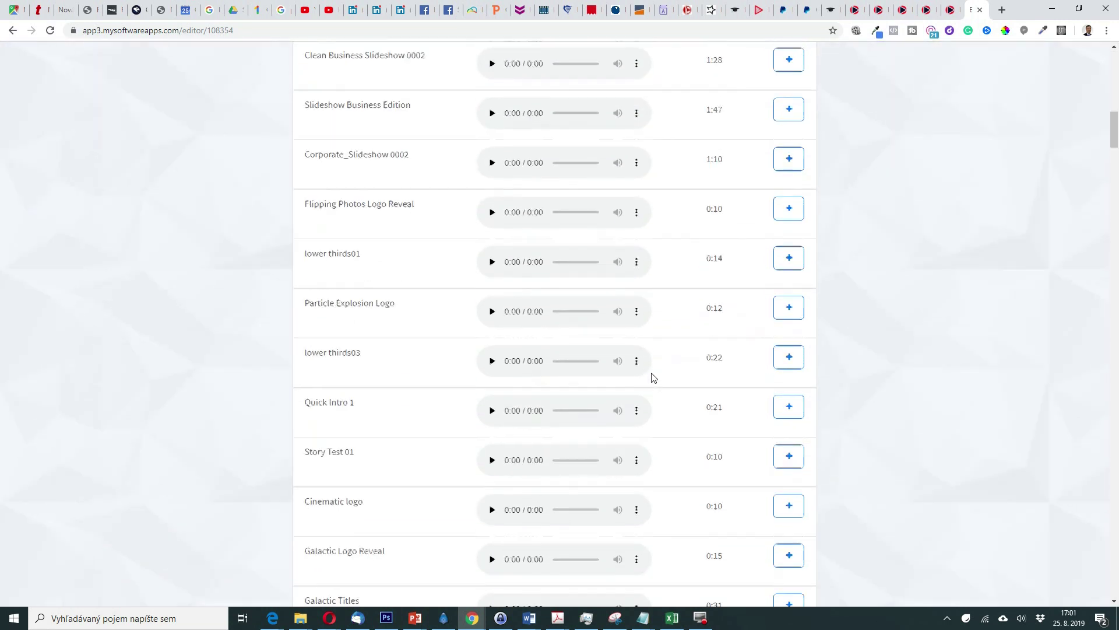
scroll(651, 378, "down", 20)
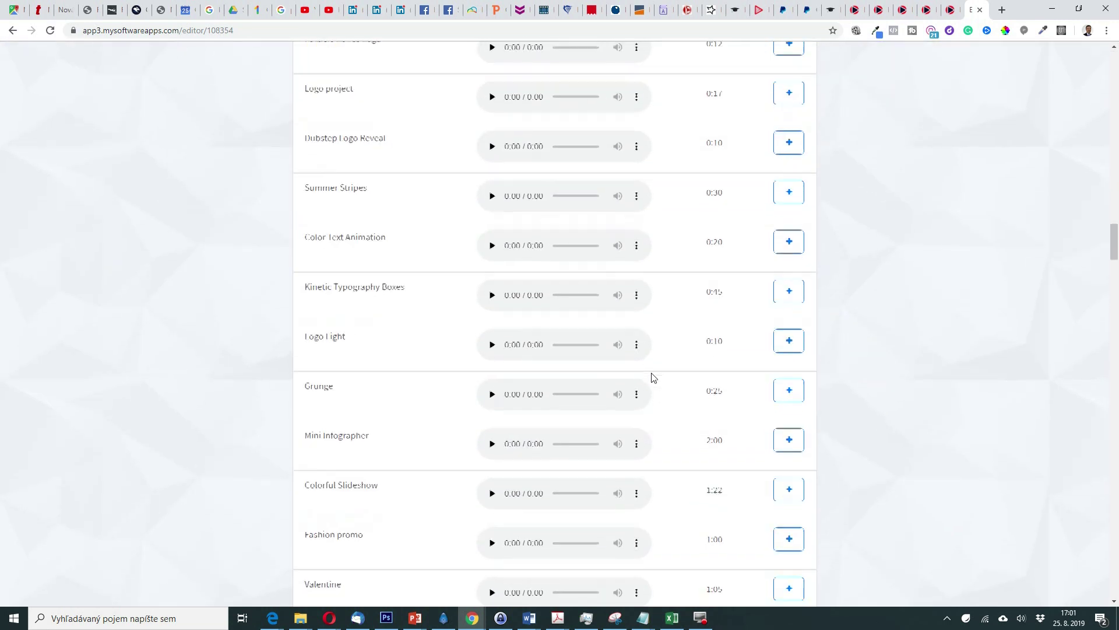
scroll(651, 377, "down", 15)
scroll(651, 377, "up", 20)
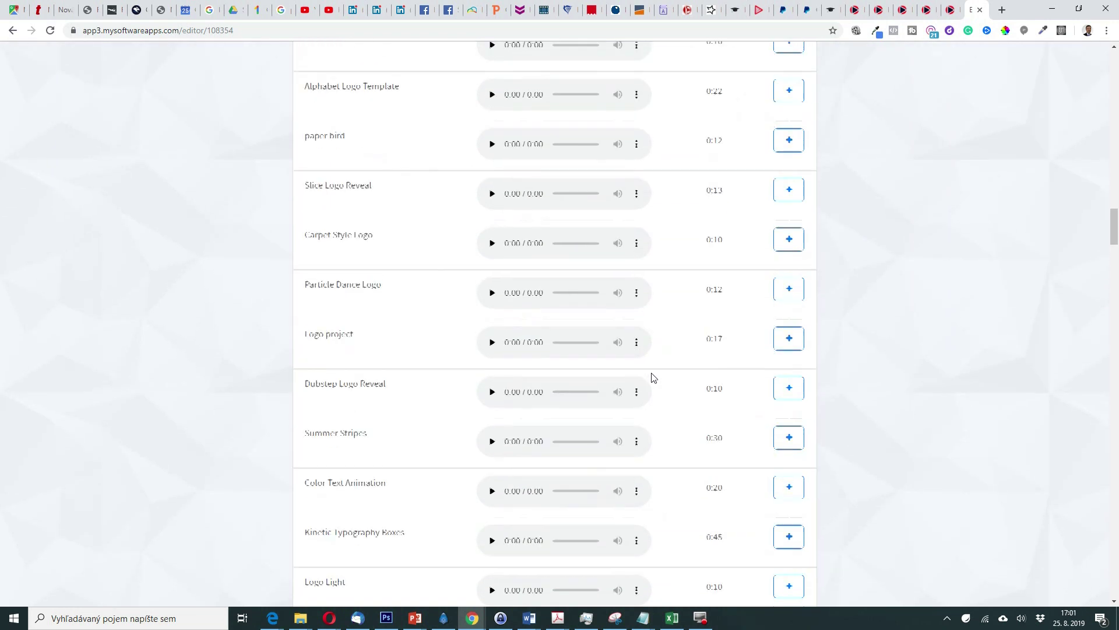
scroll(651, 377, "up", 20)
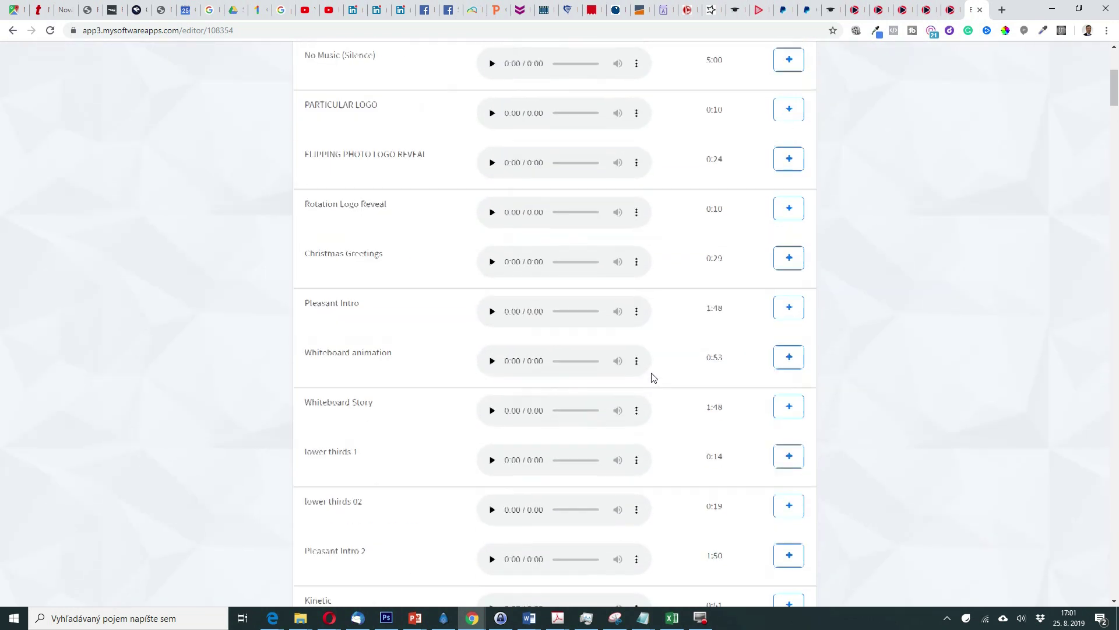
scroll(652, 377, "up", 2)
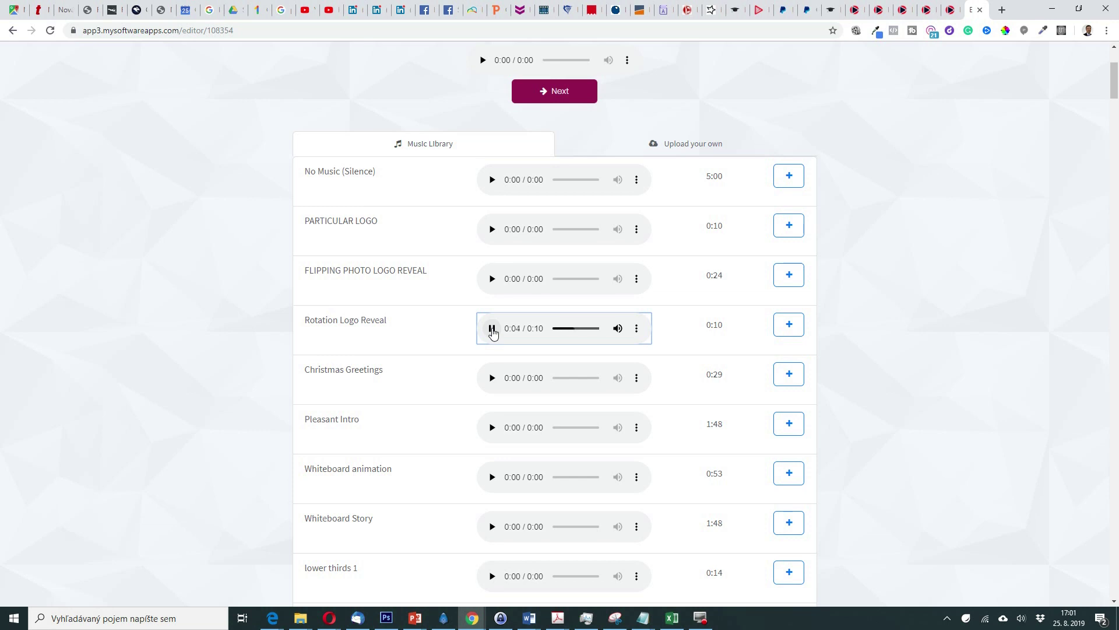
scroll(492, 332, "up", 1)
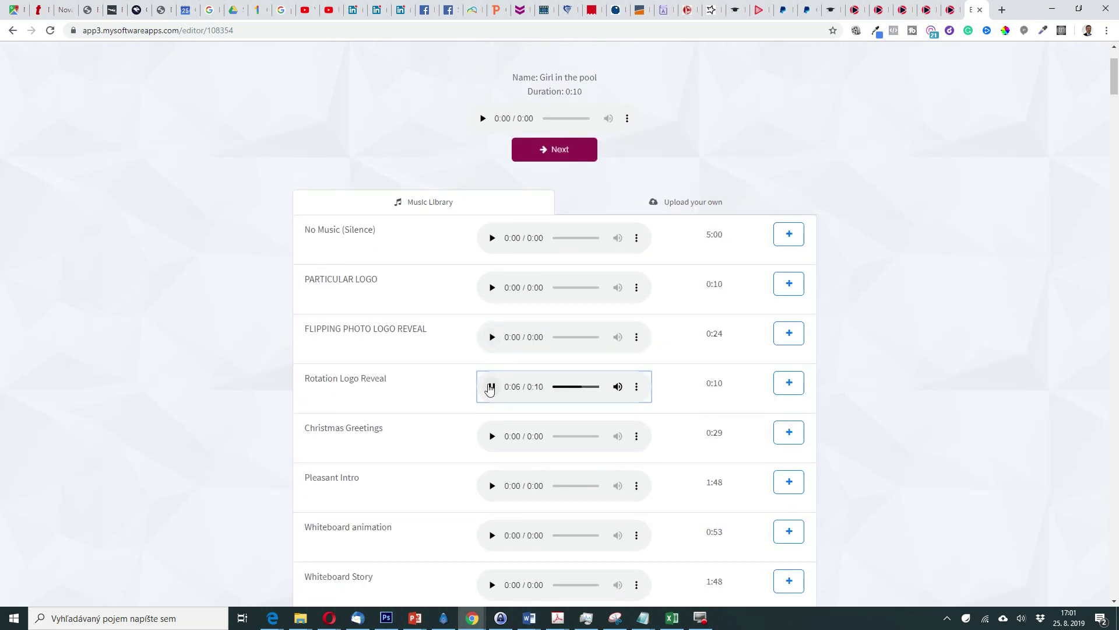
scroll(564, 371, "up", 2)
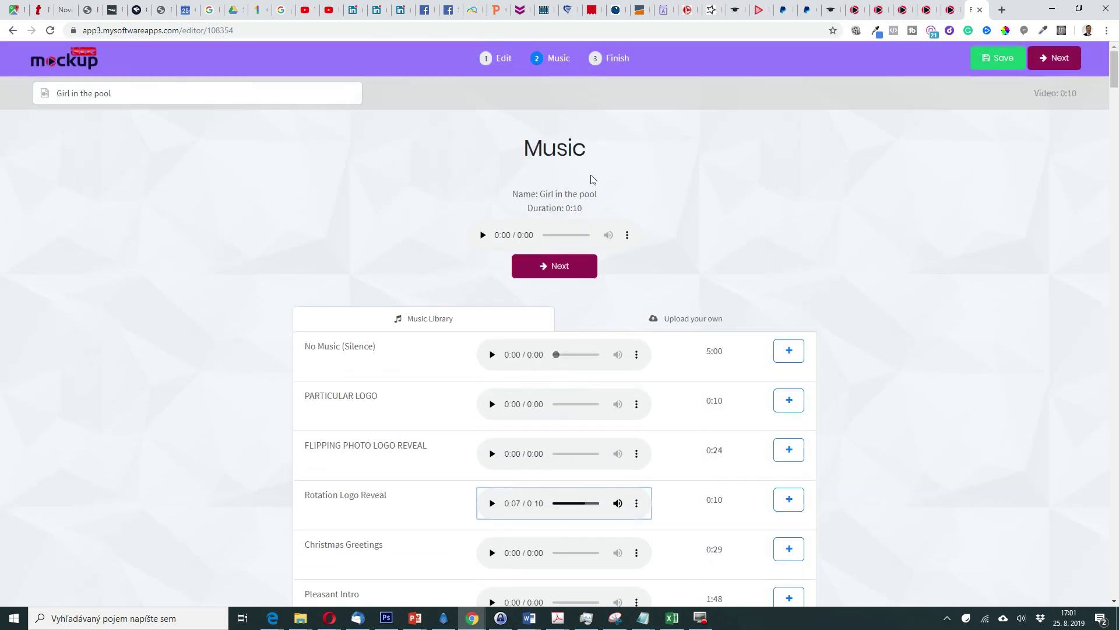
Render the Girl in the pool video from Finish and open the completed clip
left_click(541, 265)
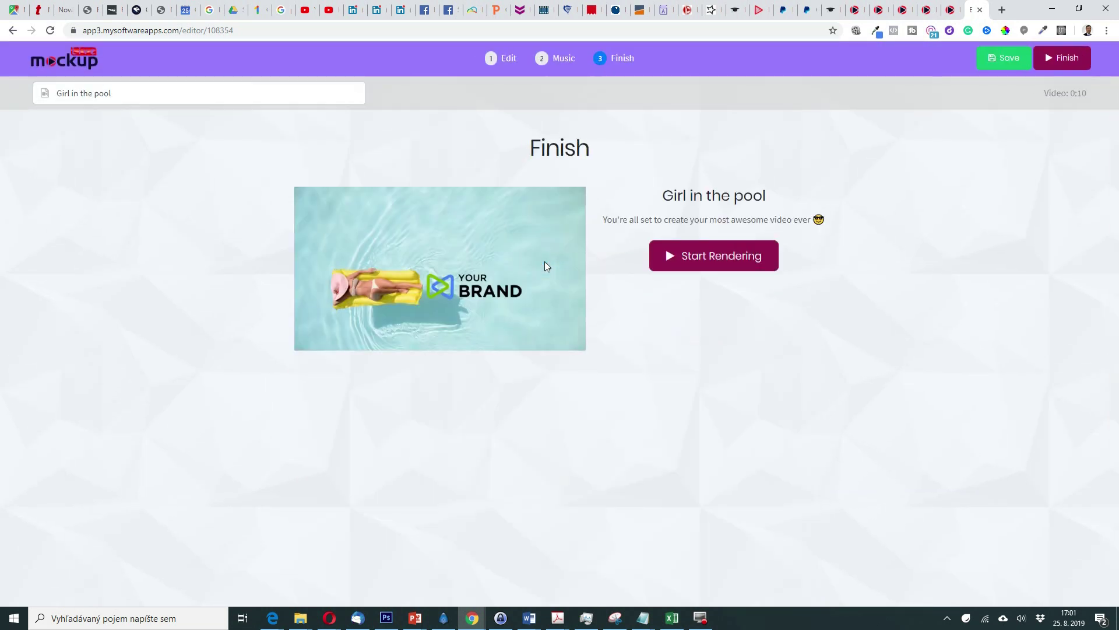
left_click(716, 258)
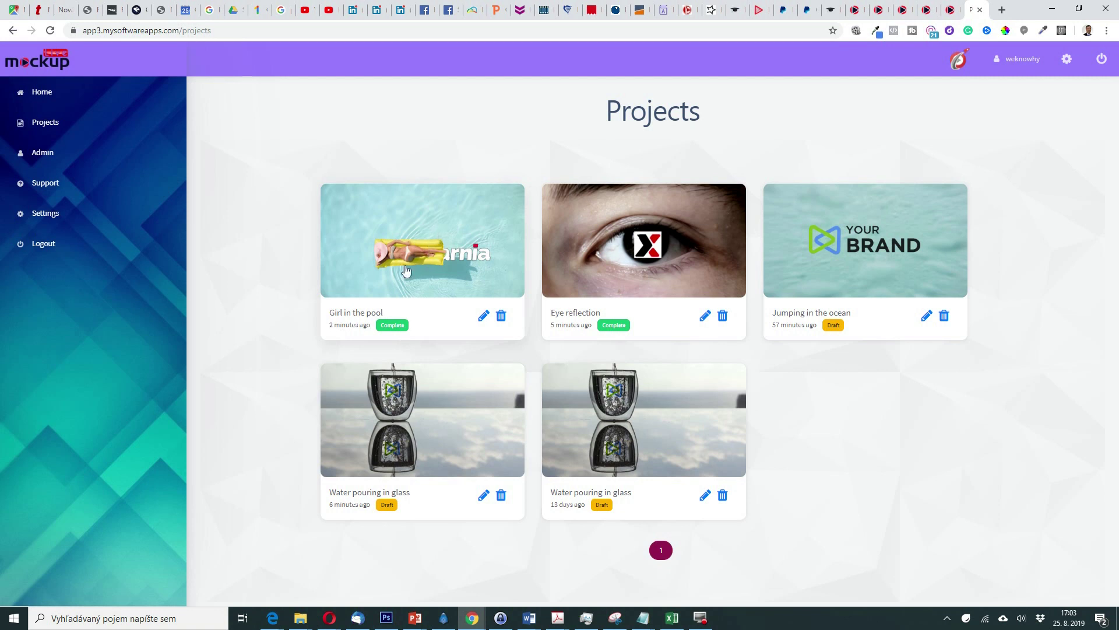
left_click(419, 265)
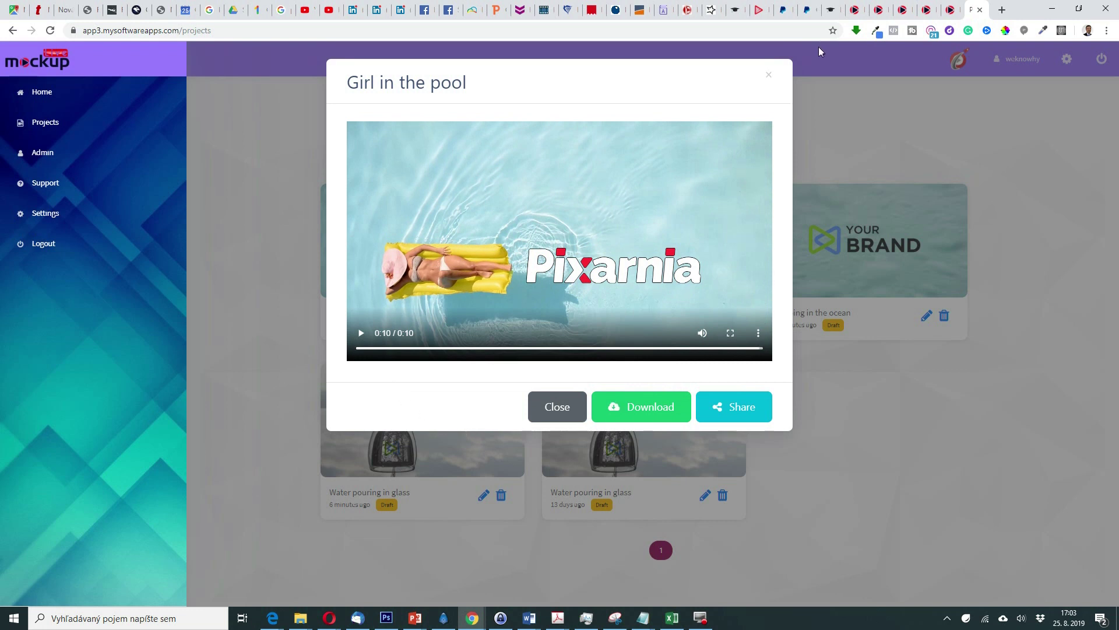
Close the finished video, go Home, and play then close the Snowy Trees preview
left_click(764, 76)
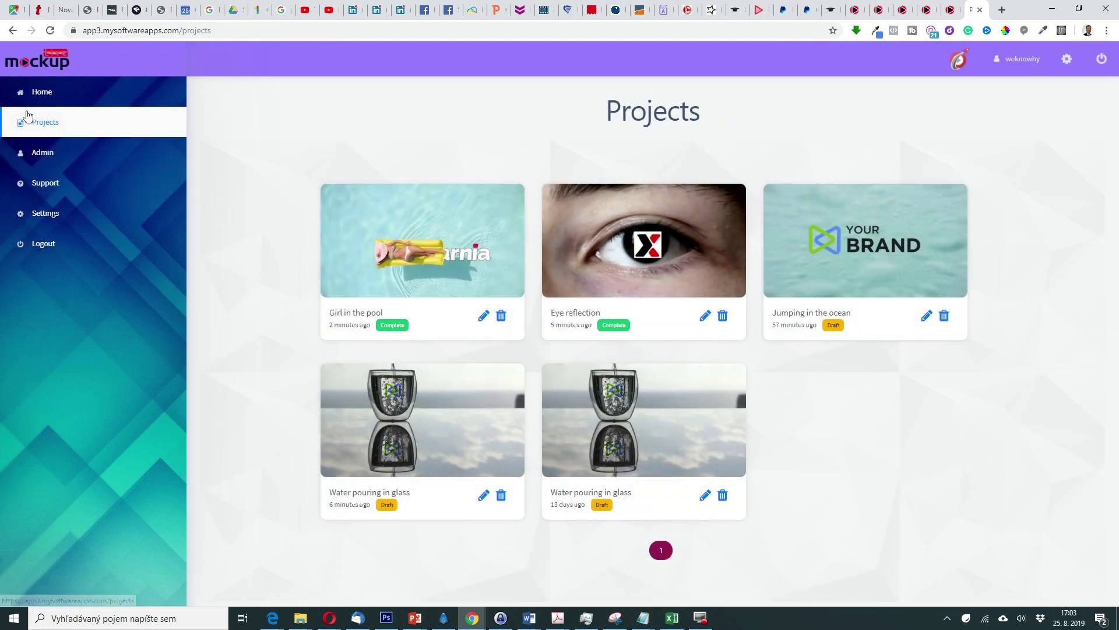
left_click(41, 102)
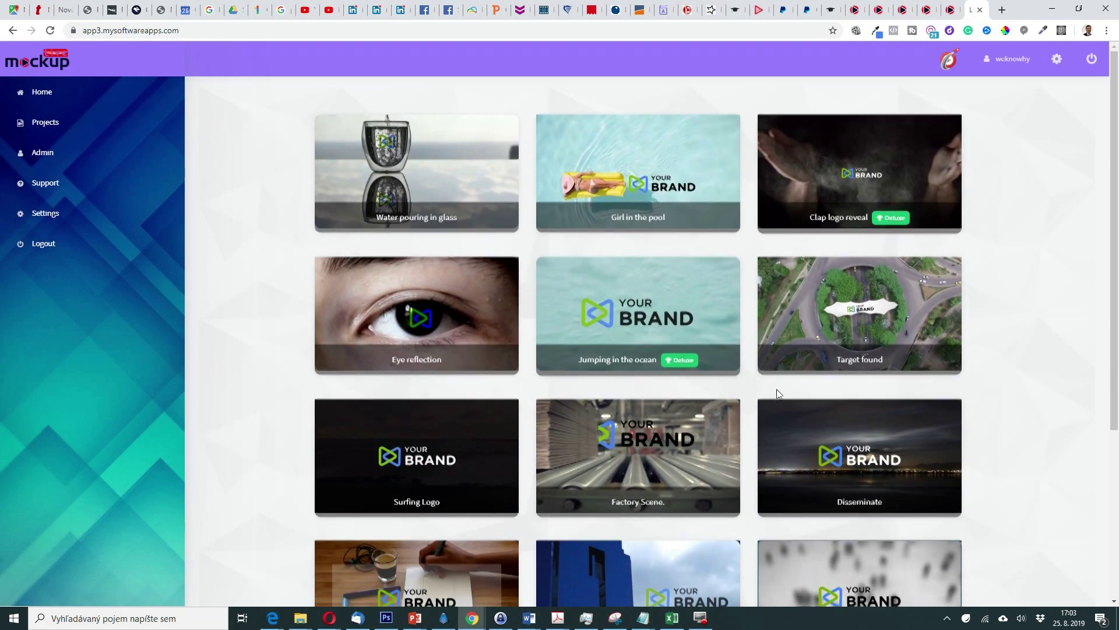
scroll(777, 389, "down", 4)
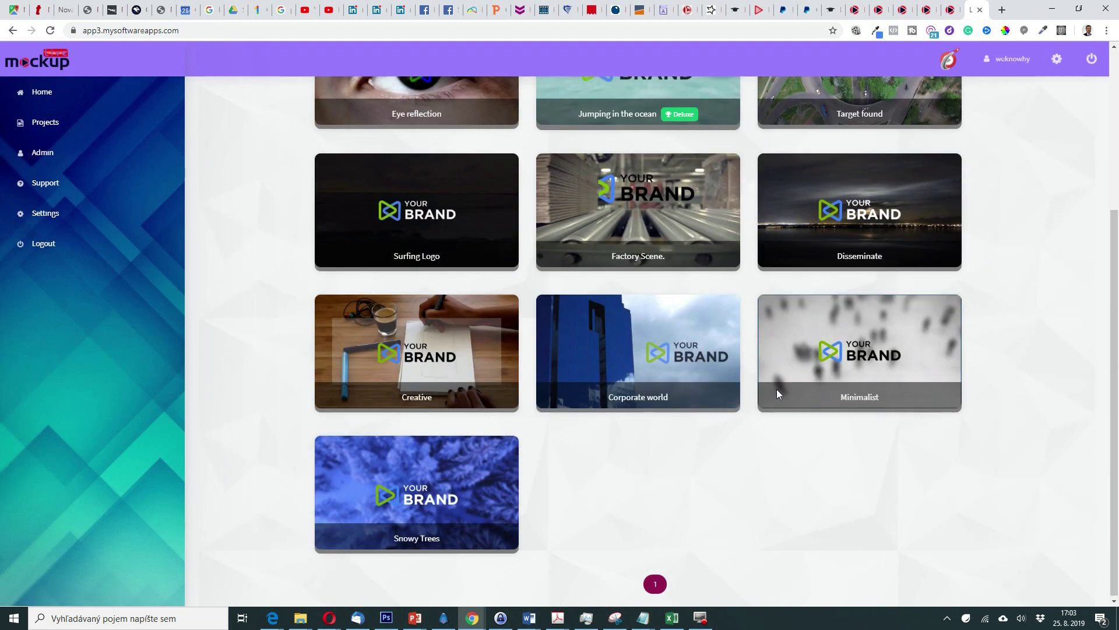
left_click(399, 502)
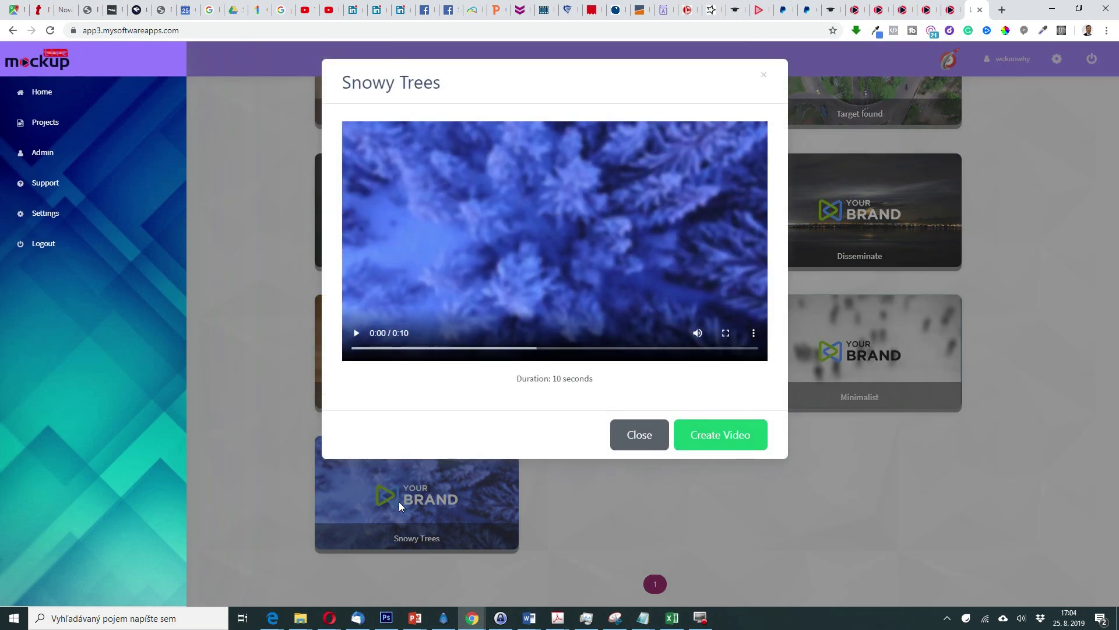
left_click(354, 338)
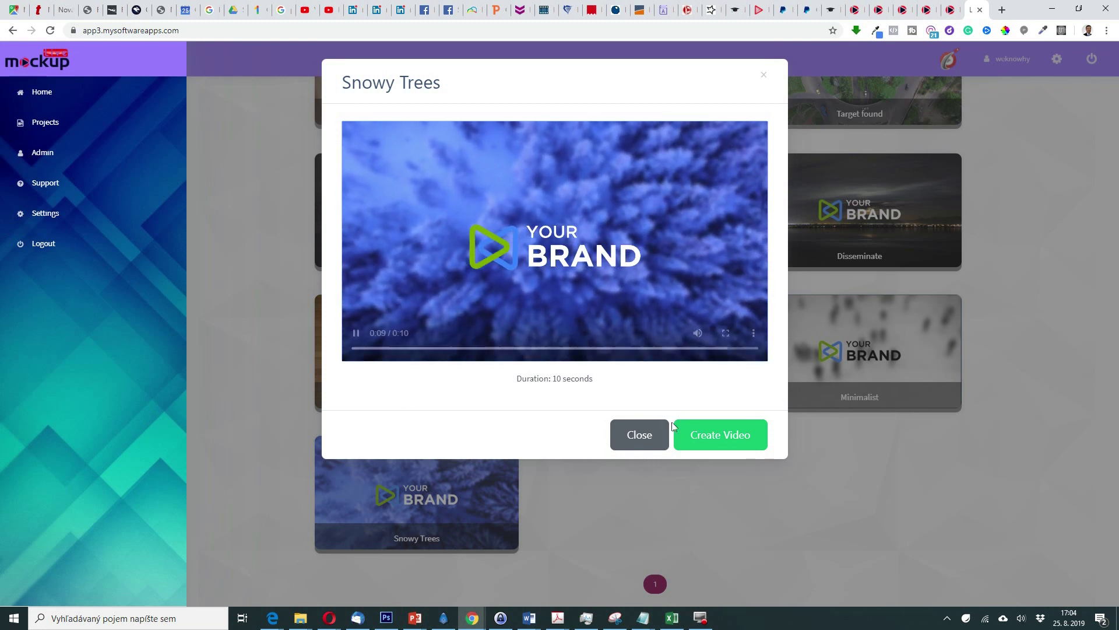
left_click(648, 433)
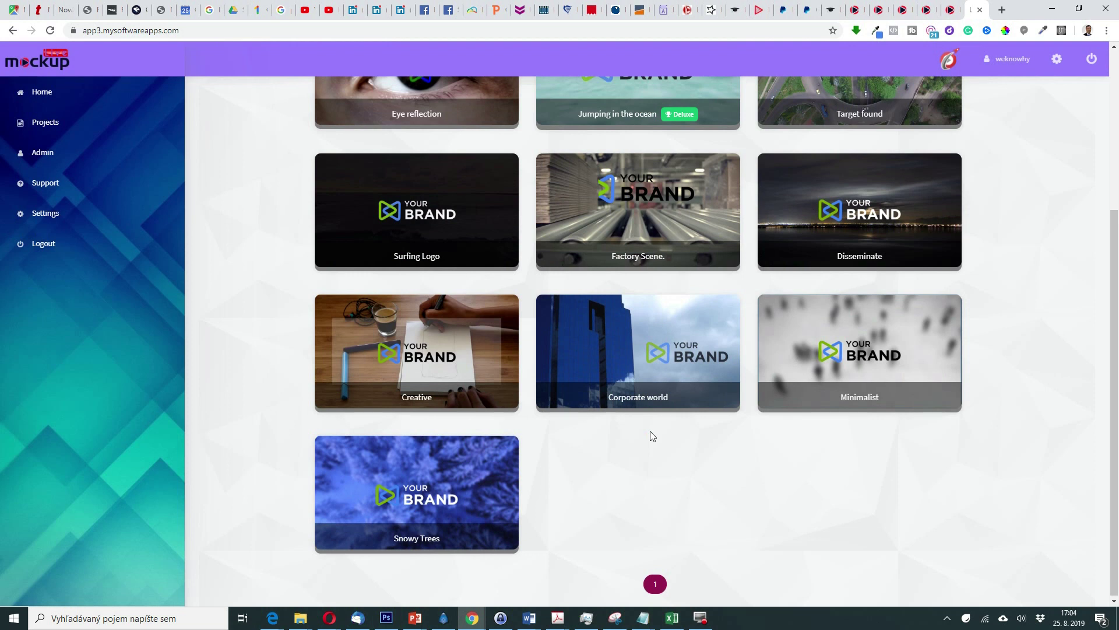
left_click(636, 379)
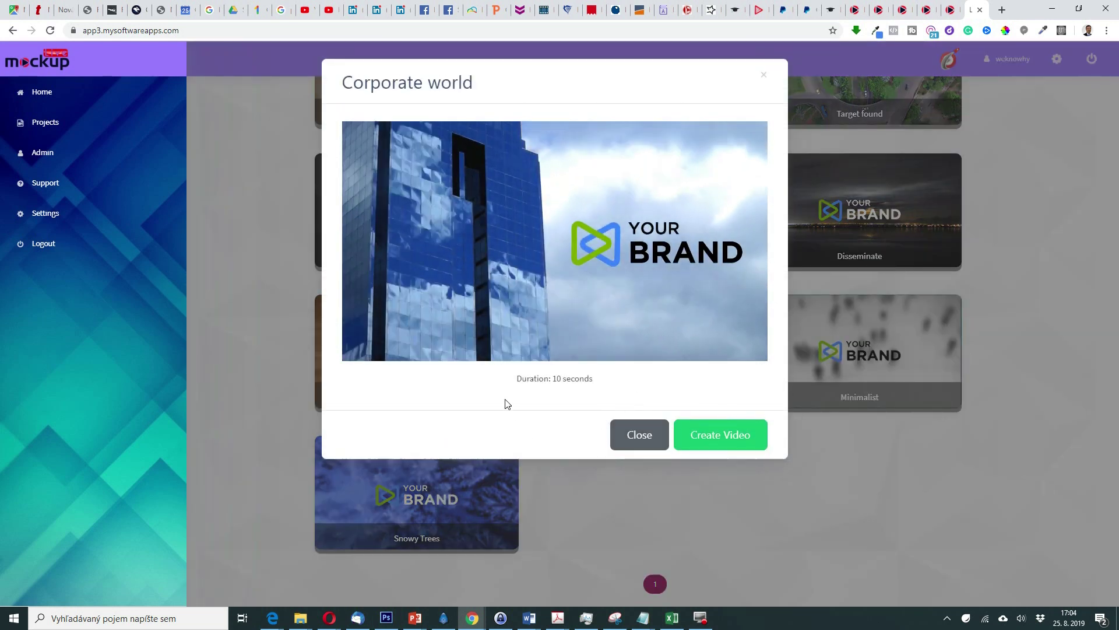
mouse_move(524, 357)
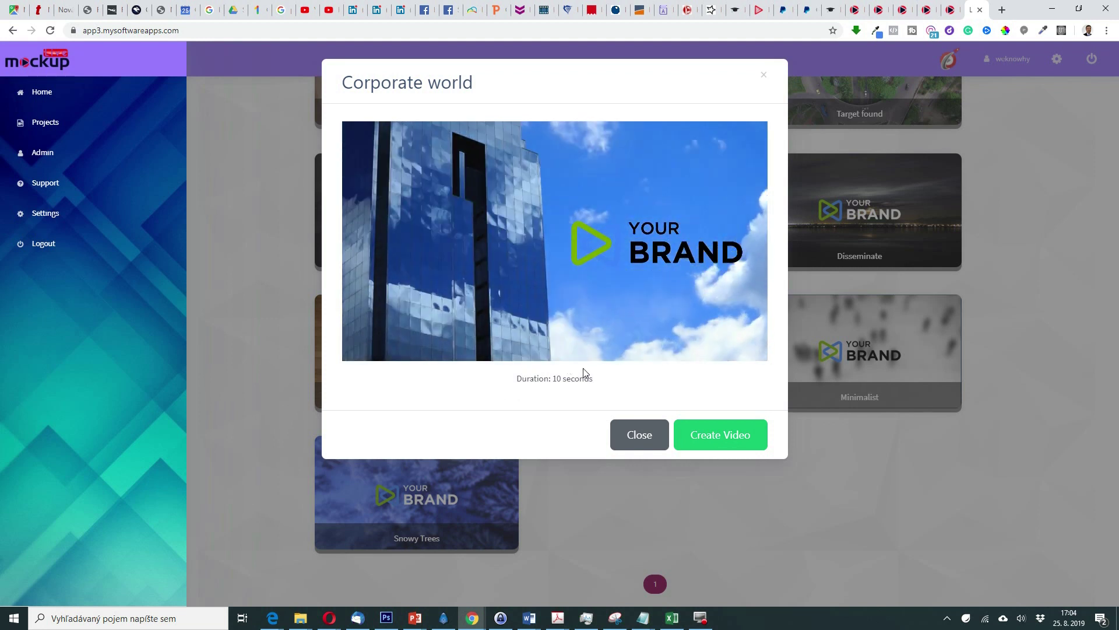
left_click(658, 436)
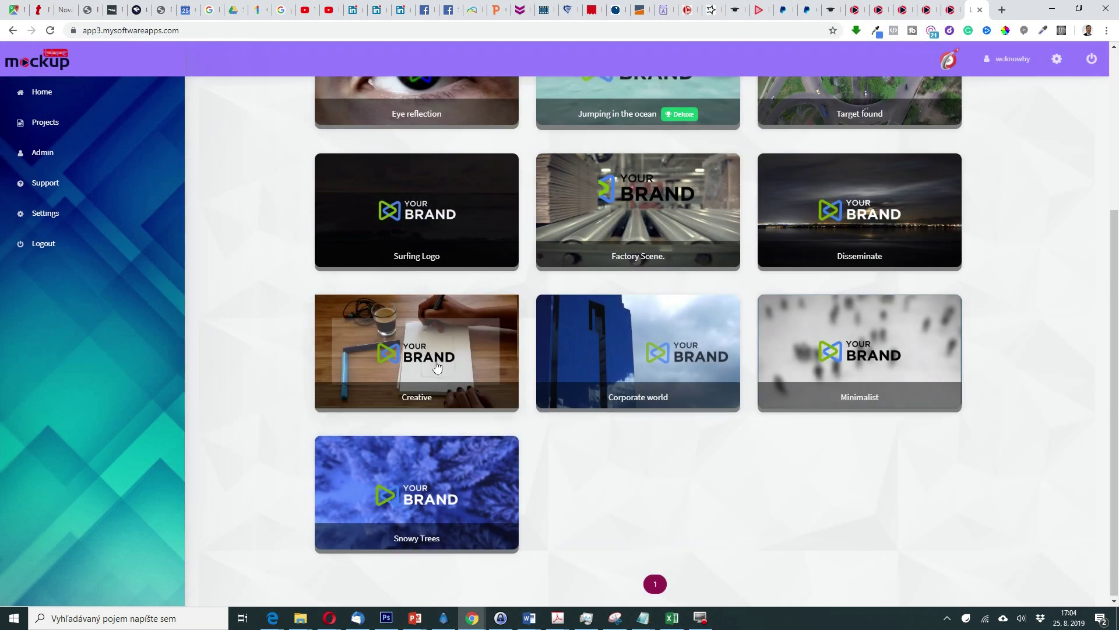
left_click(425, 364)
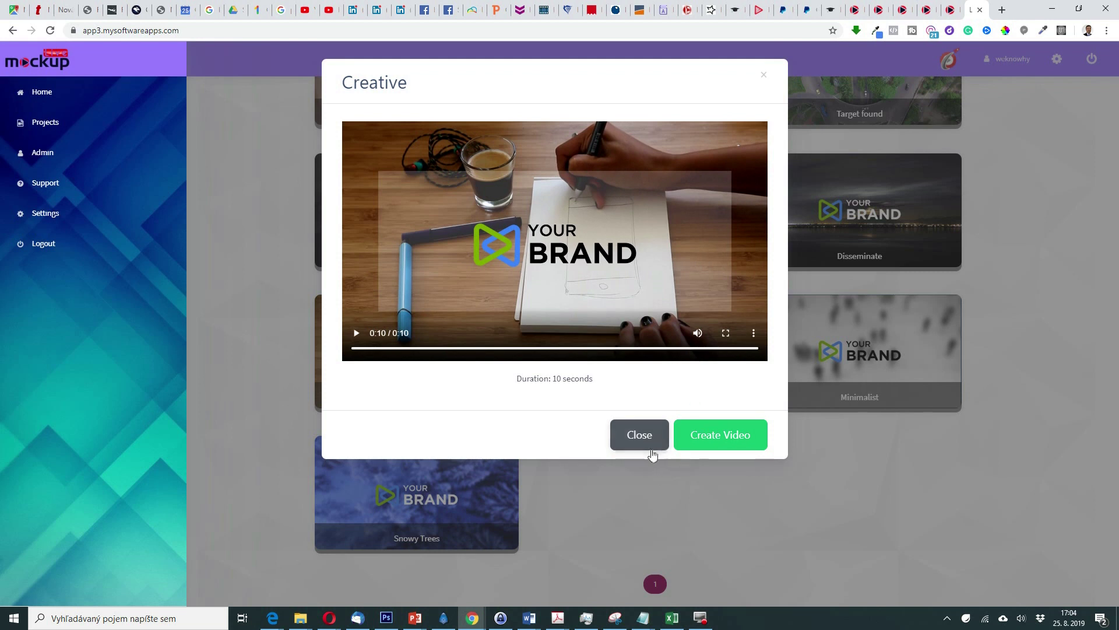
left_click(651, 448)
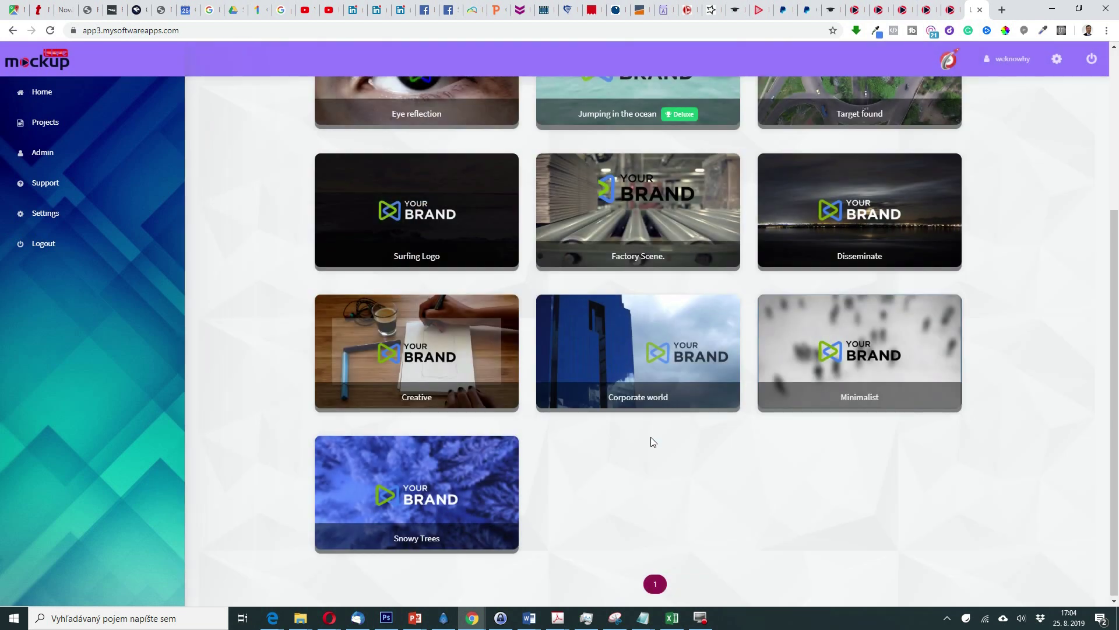
Open the Disseminate template card and play its preview video
left_click(877, 217)
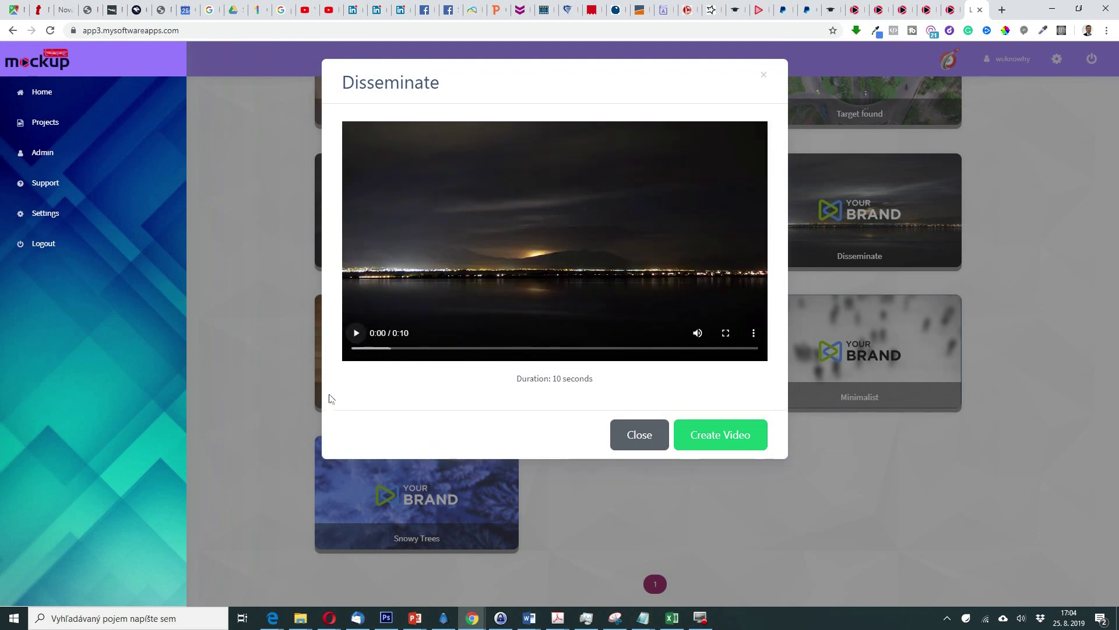
left_click(356, 332)
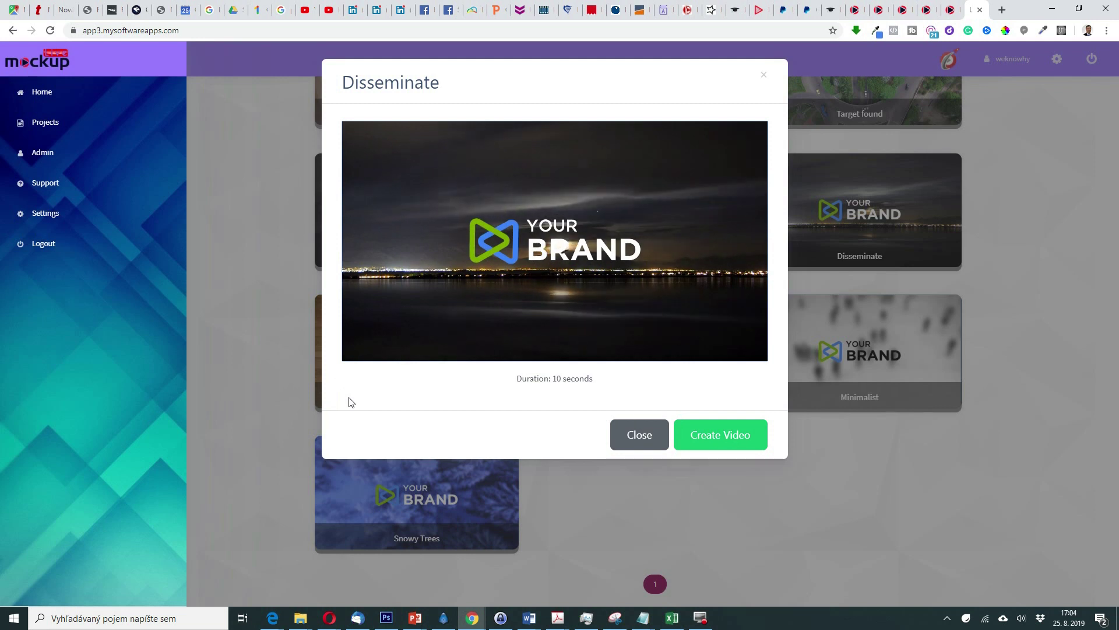